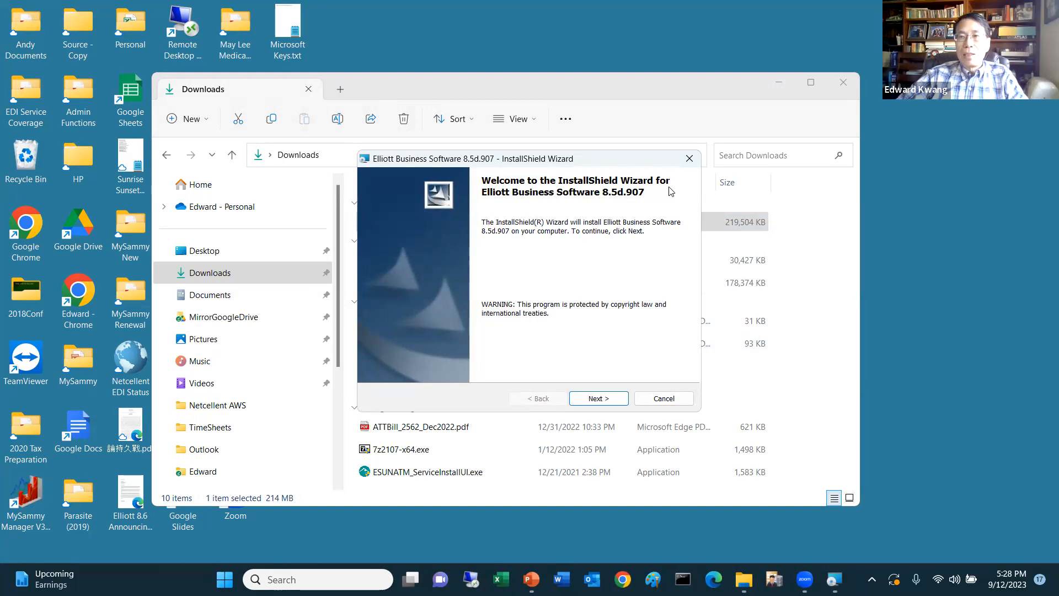
Accept the license agreement of the Elliott Business Software 8.5d.907 installer and continue to the destination folder
left_click(602, 399)
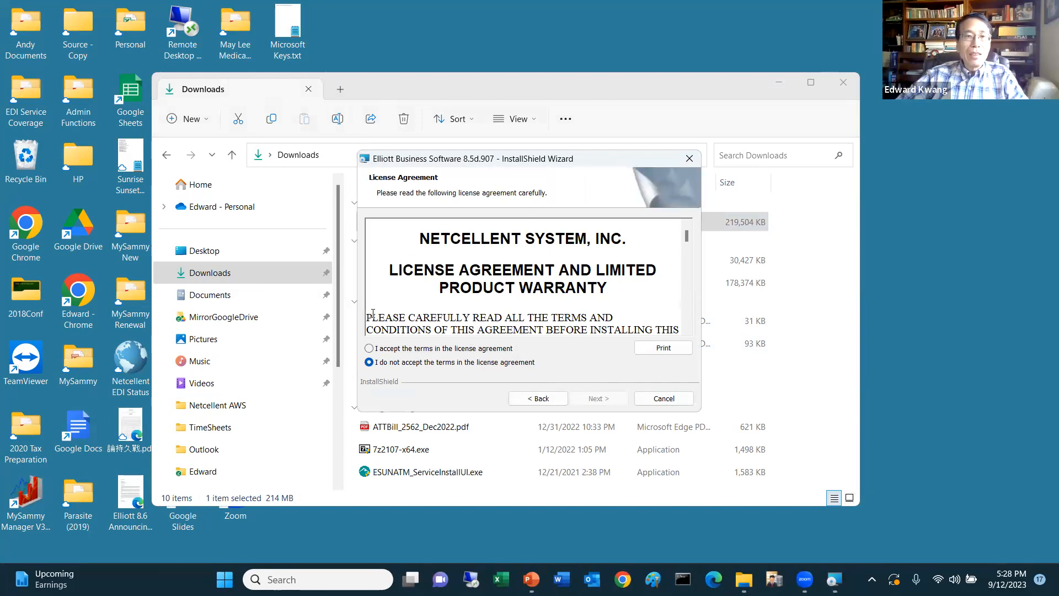
left_click(370, 348)
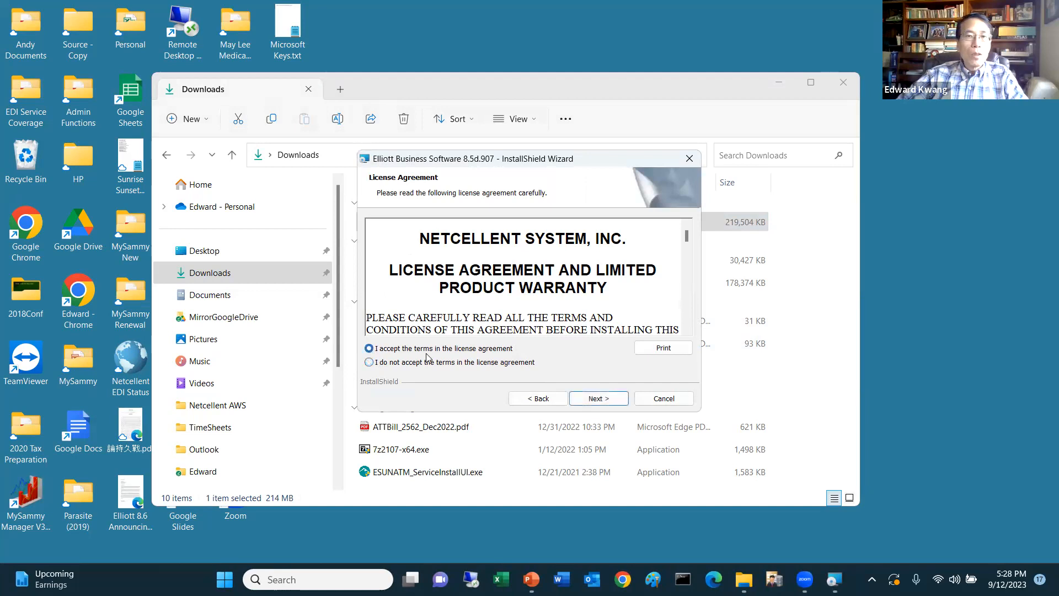
left_click(598, 398)
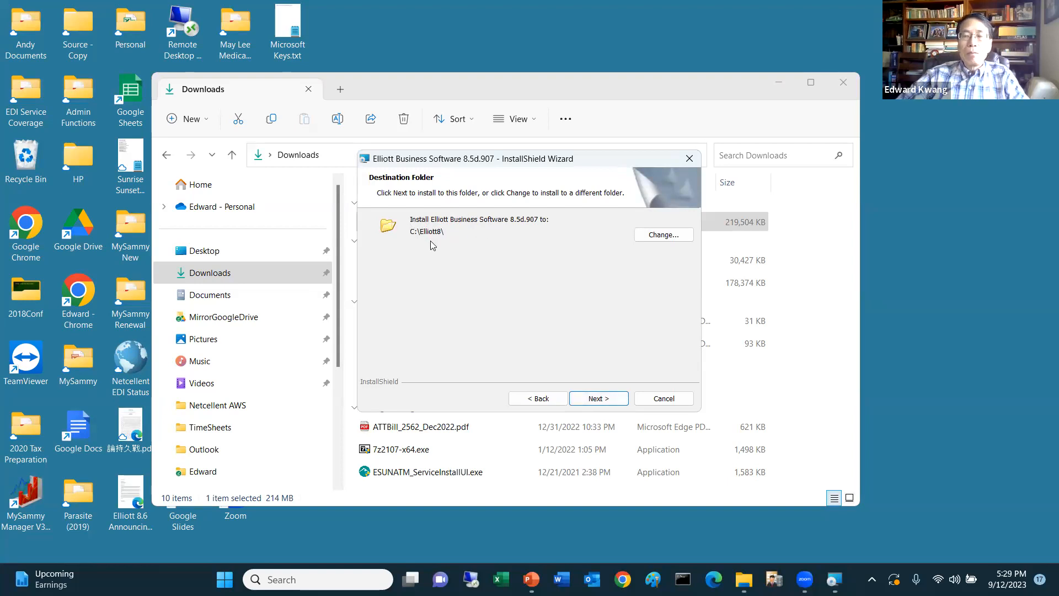
Start changing the installation's destination folder and check which drives can be chosen
left_click(660, 236)
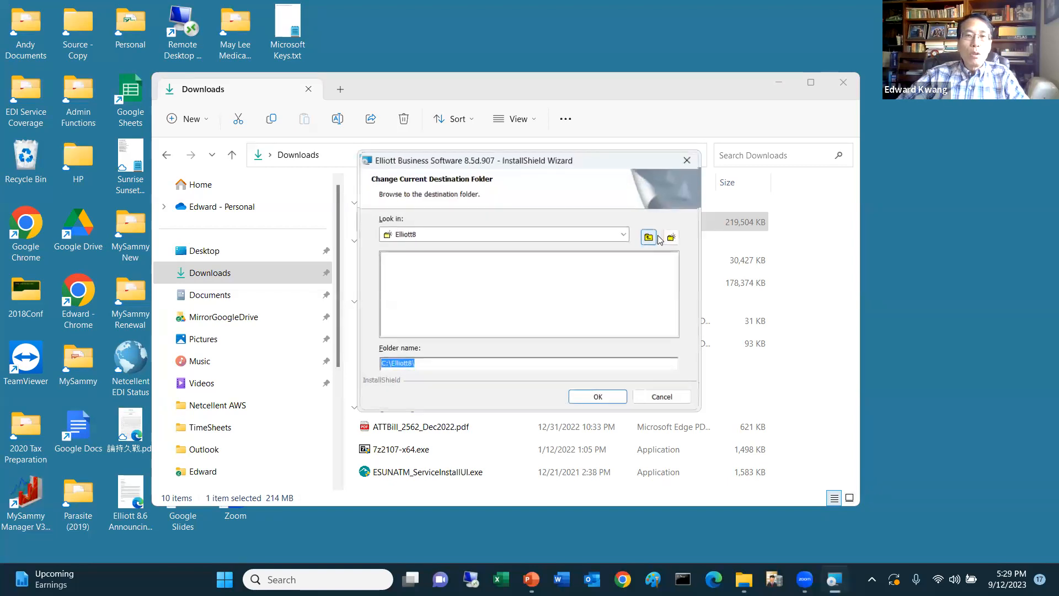
left_click(626, 234)
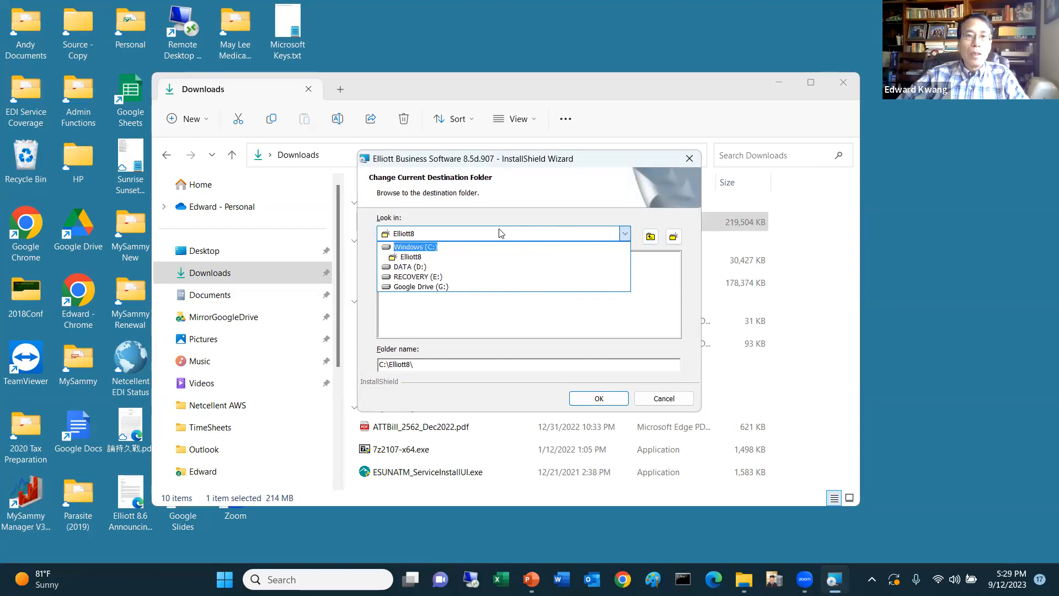
left_click(562, 194)
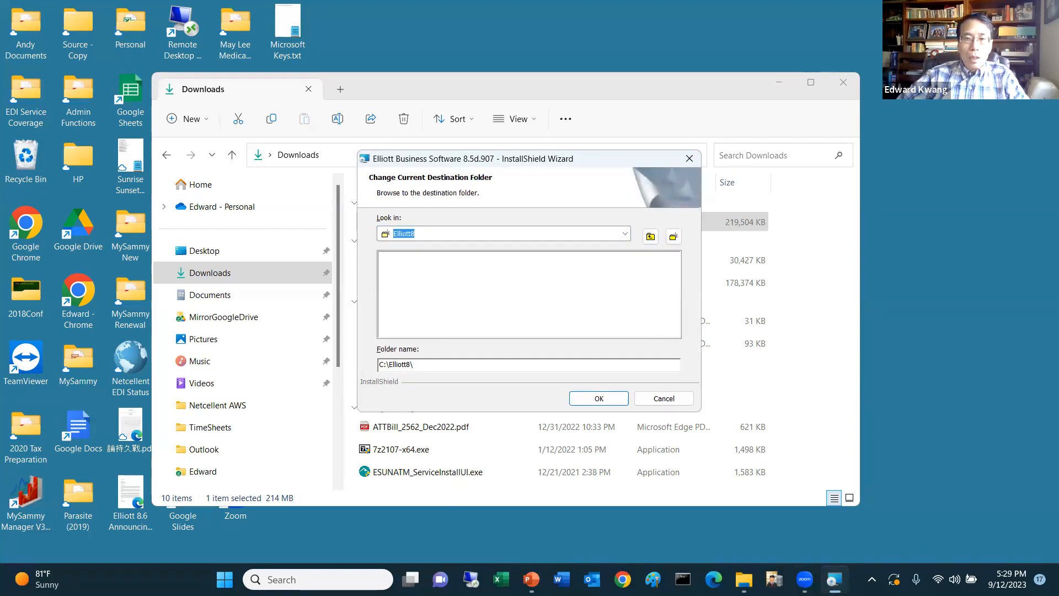
Switch to File Explorer and compare the mapped Acct drive (M:) with the Acct folder on DATA (D:)
left_click(744, 579)
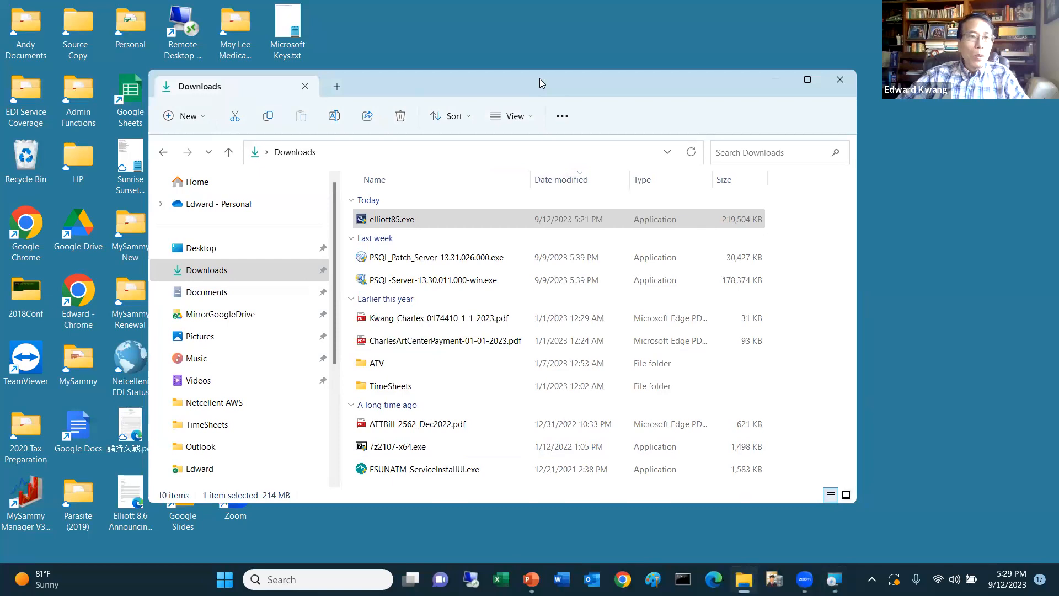
left_click_drag(540, 78, 454, 28)
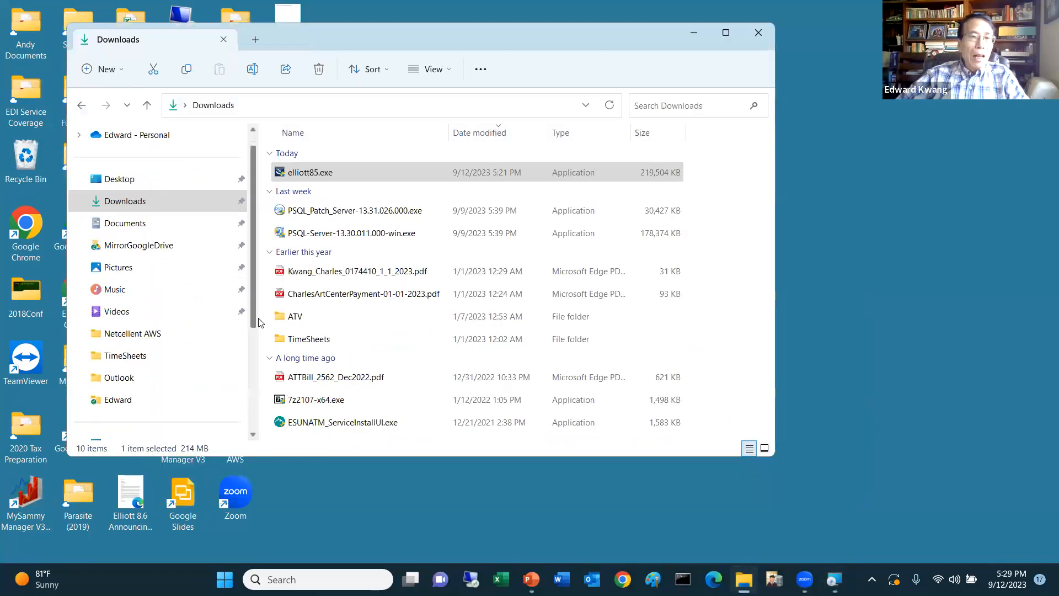
scroll(236, 331, "down", 3)
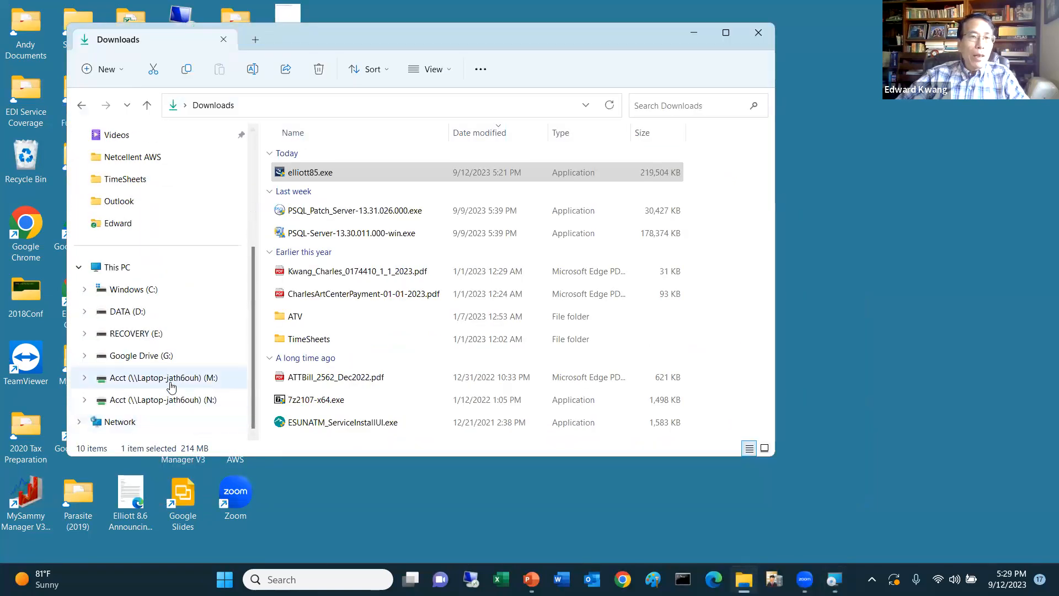
left_click(171, 388)
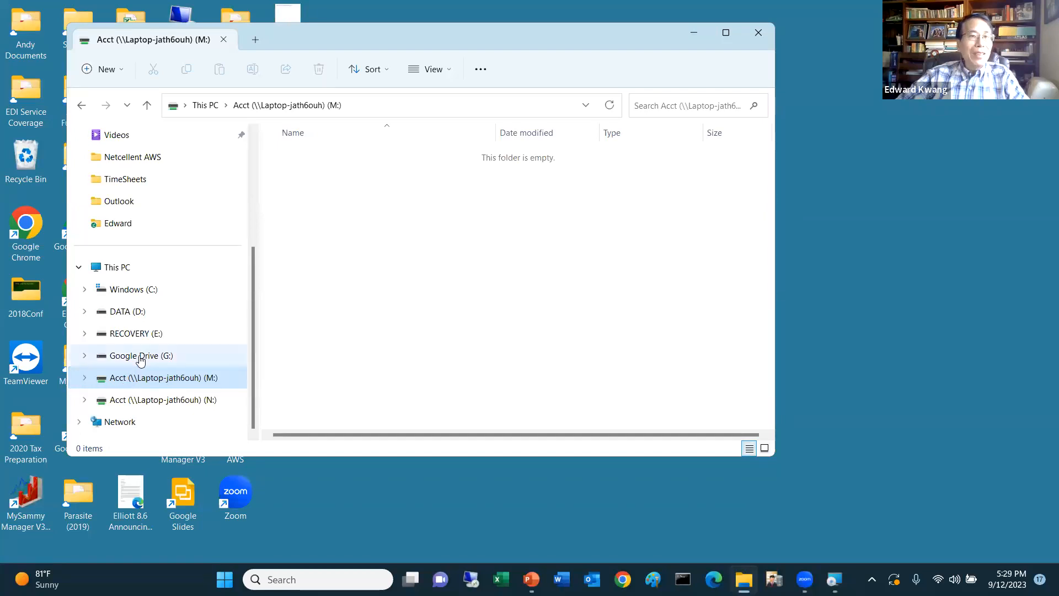
left_click(135, 312)
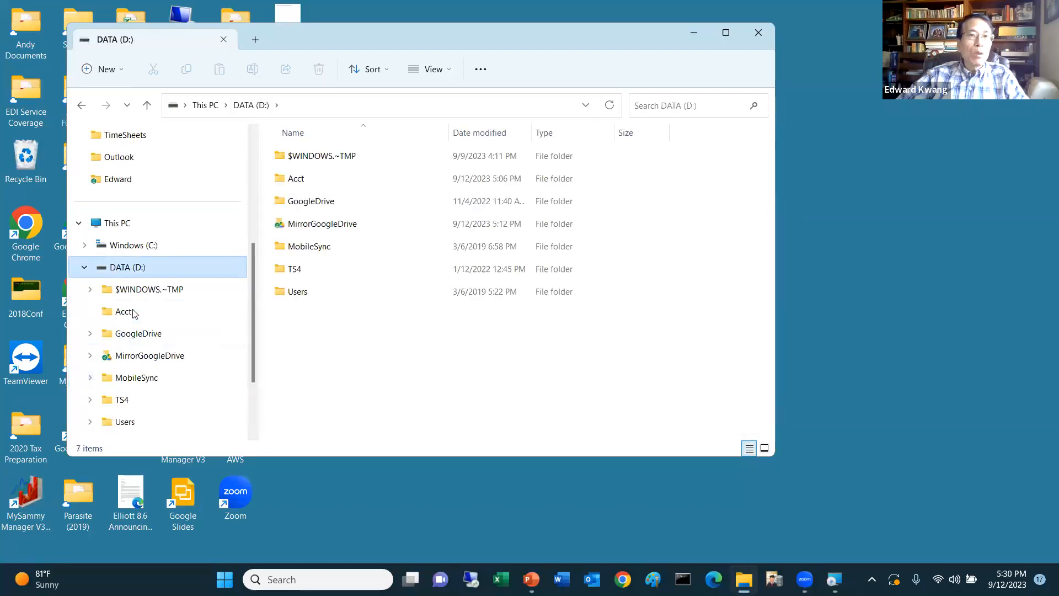
left_click(302, 187)
double_click(302, 186)
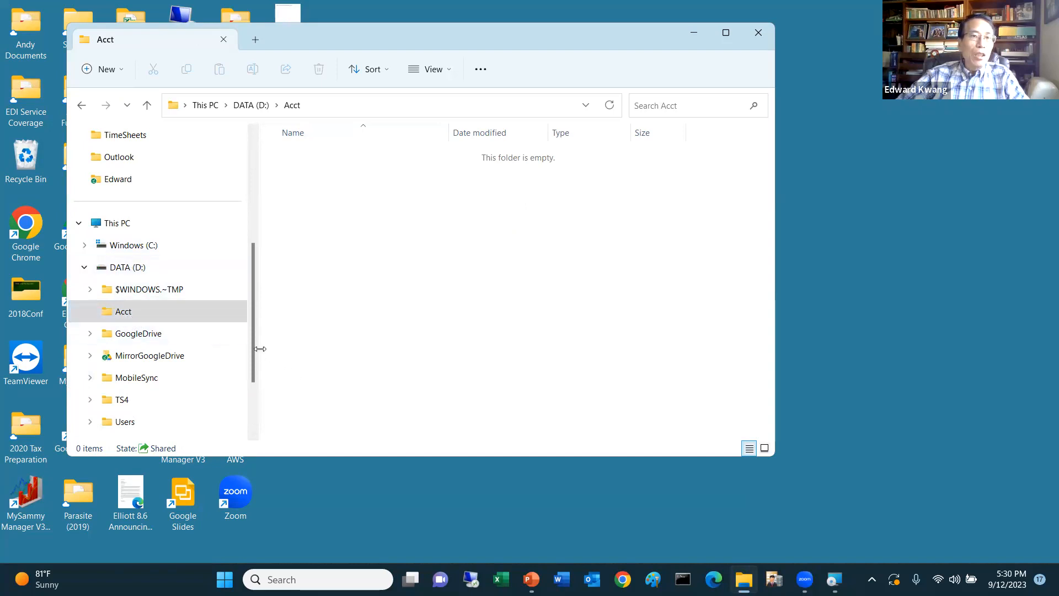
scroll(256, 349, "down", 2)
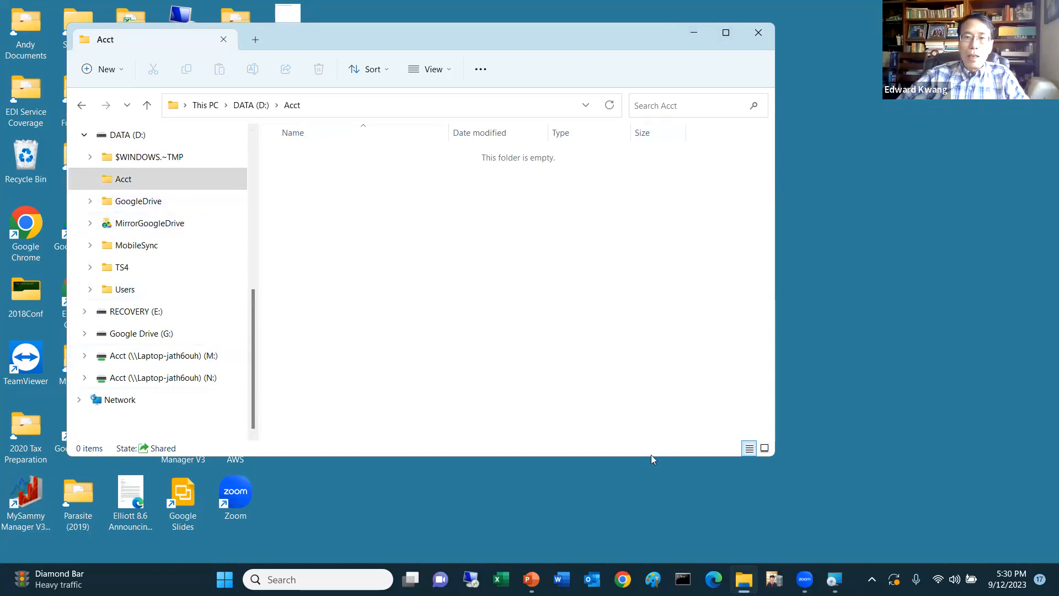
left_click(697, 34)
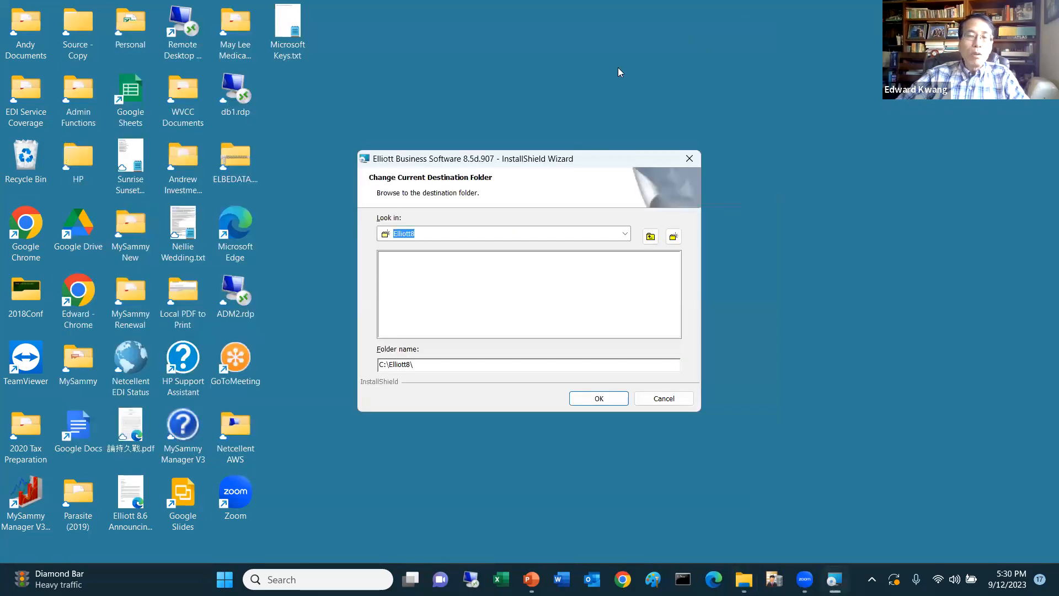
Set the installation's destination folder to D:\Acct\Elliott8
left_click(625, 234)
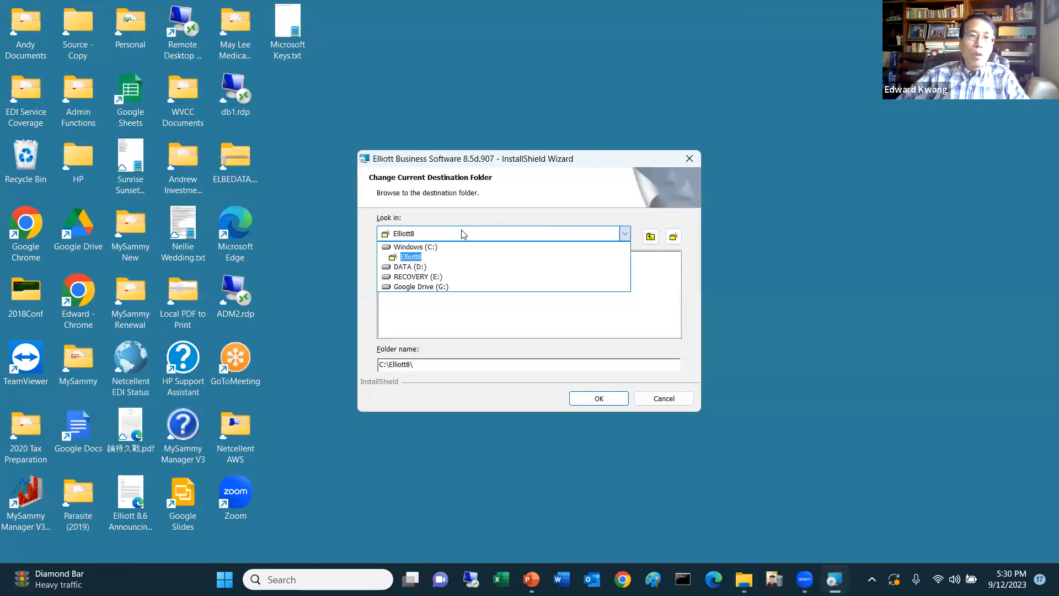
left_click(411, 267)
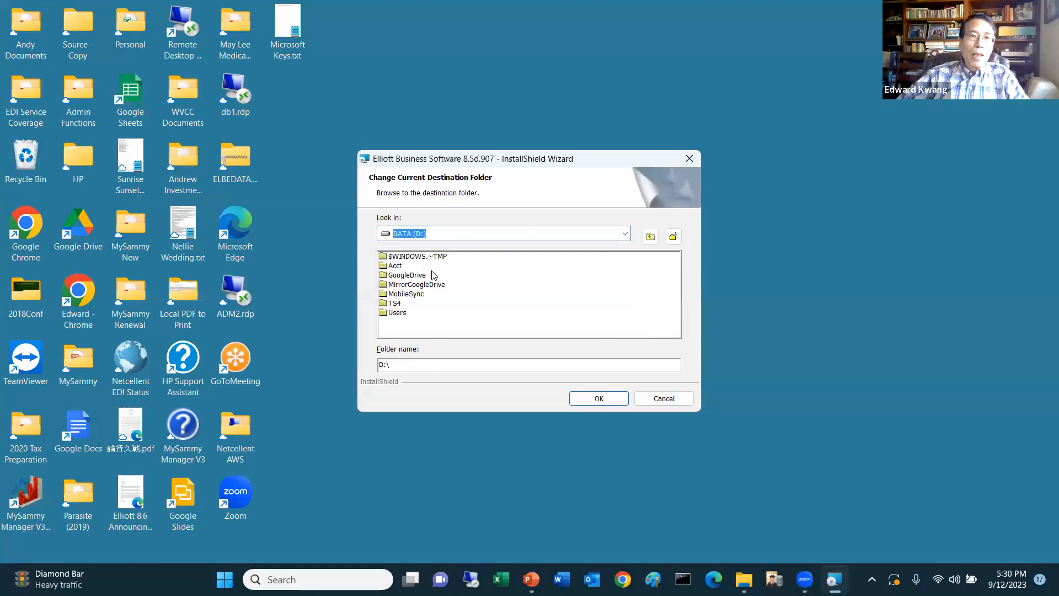
double_click(402, 268)
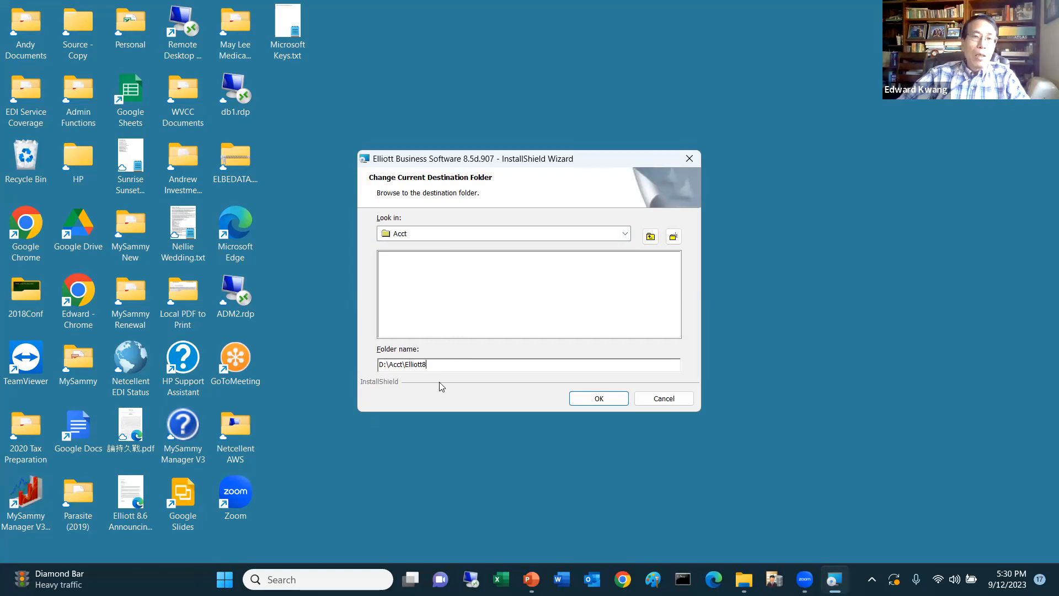
left_click(600, 399)
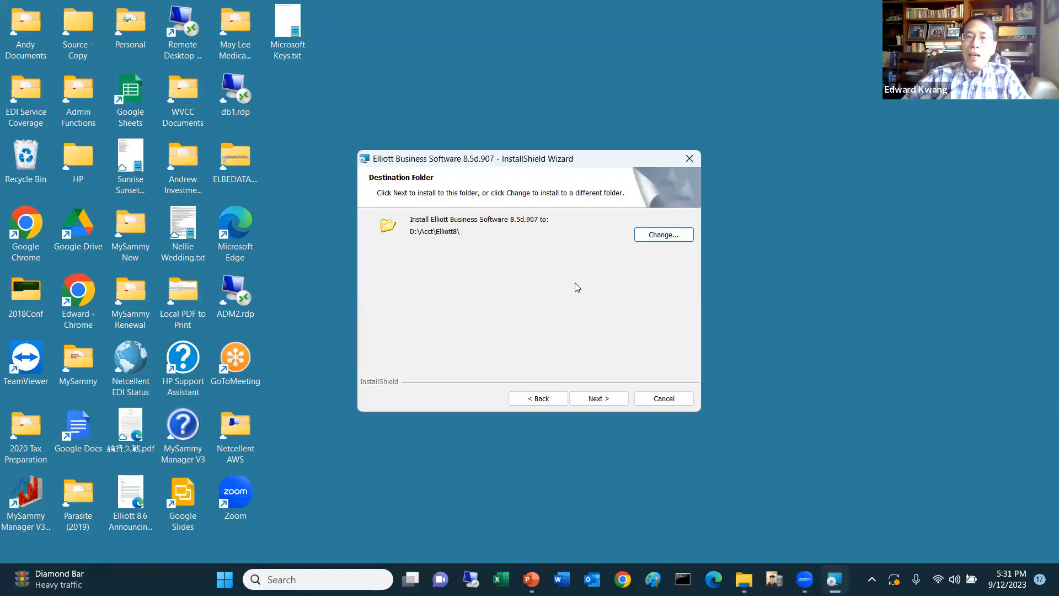
Continue with the Typical setup type and start the installation
left_click(597, 398)
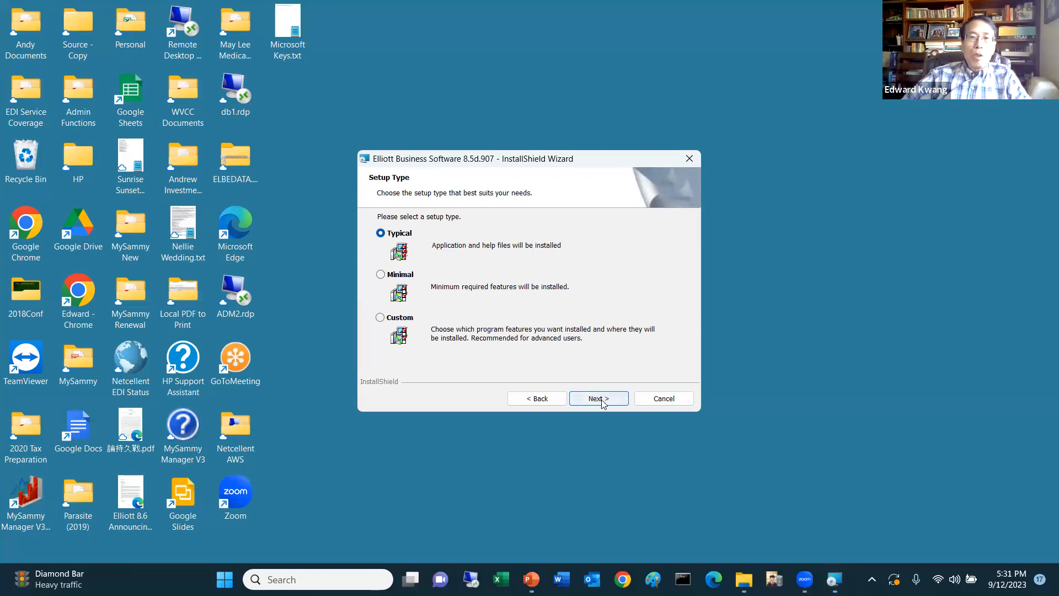
left_click(602, 400)
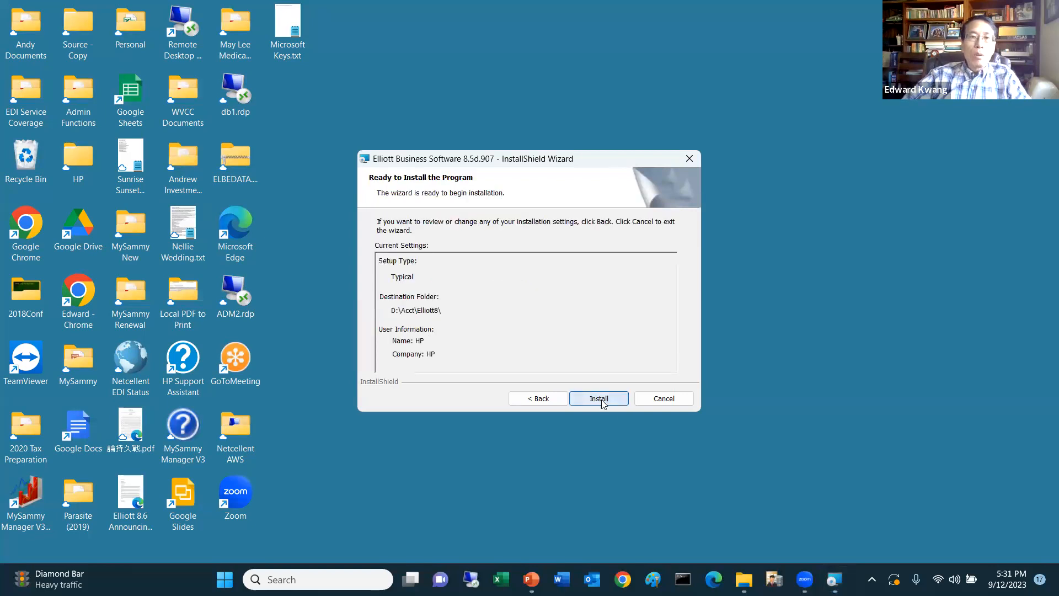
left_click(603, 402)
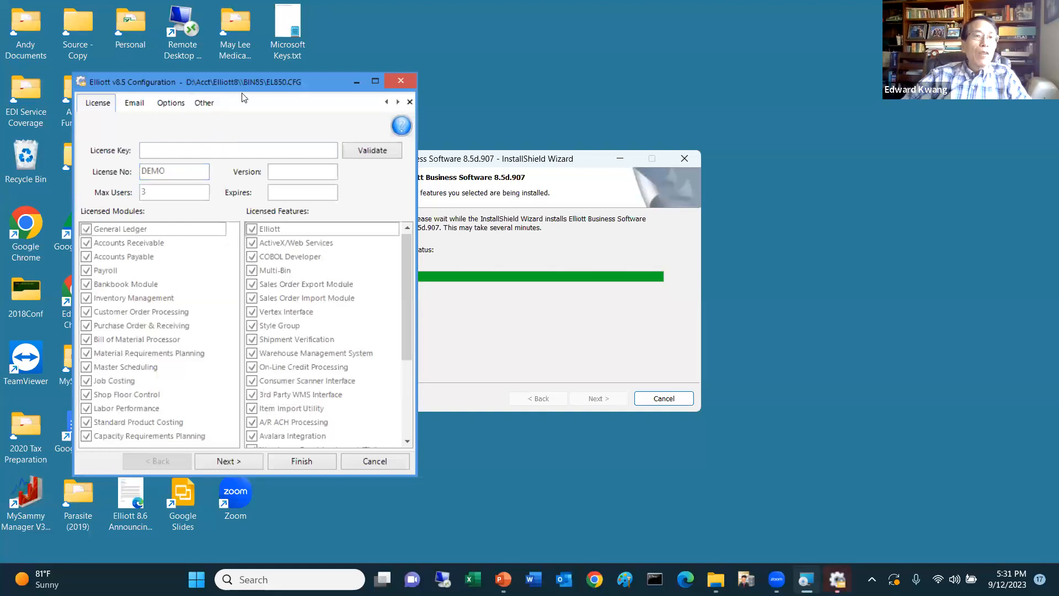
Leave the license key blank and set the default email protocol to MAPI in the Elliott v8.5 configuration
left_click(240, 149)
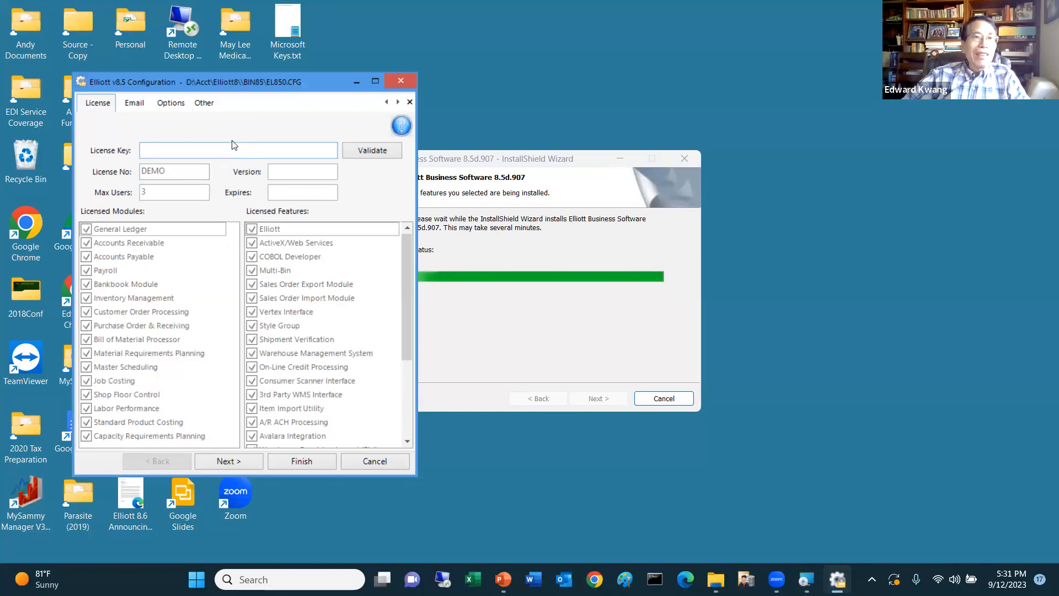
left_click(135, 103)
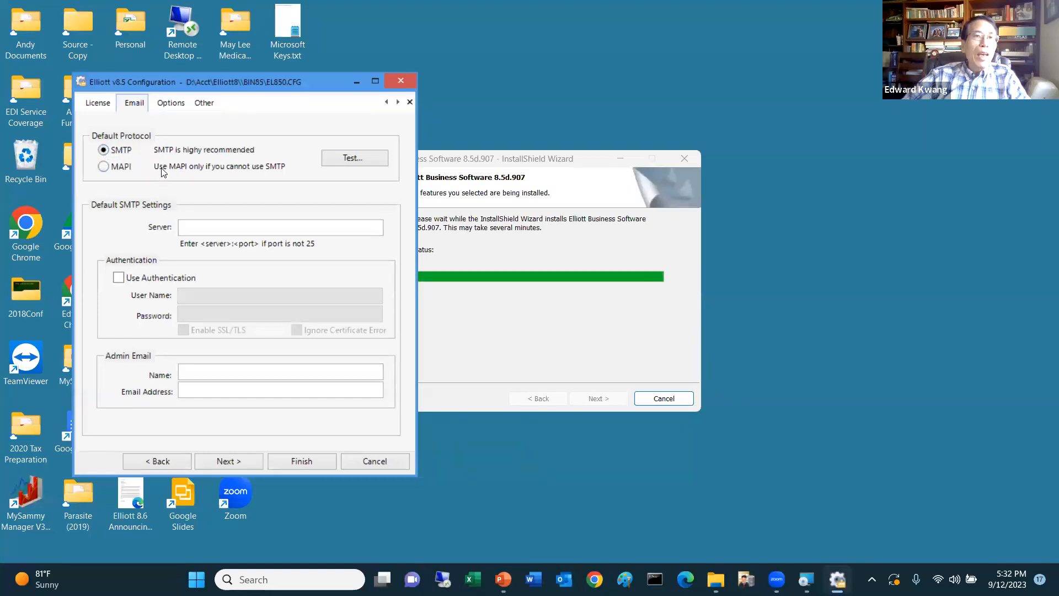
left_click(196, 225)
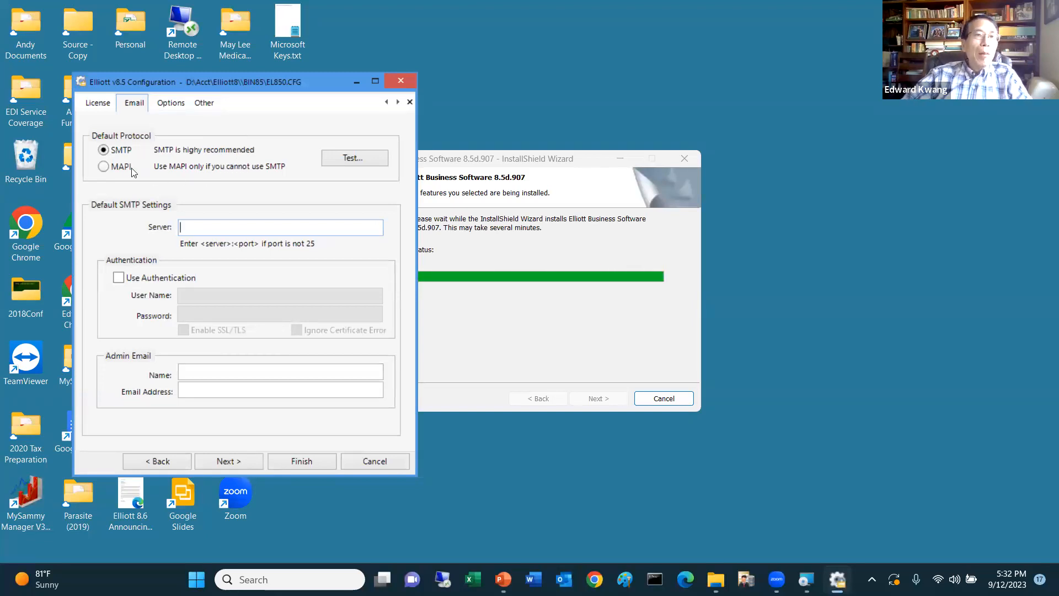
left_click(99, 169)
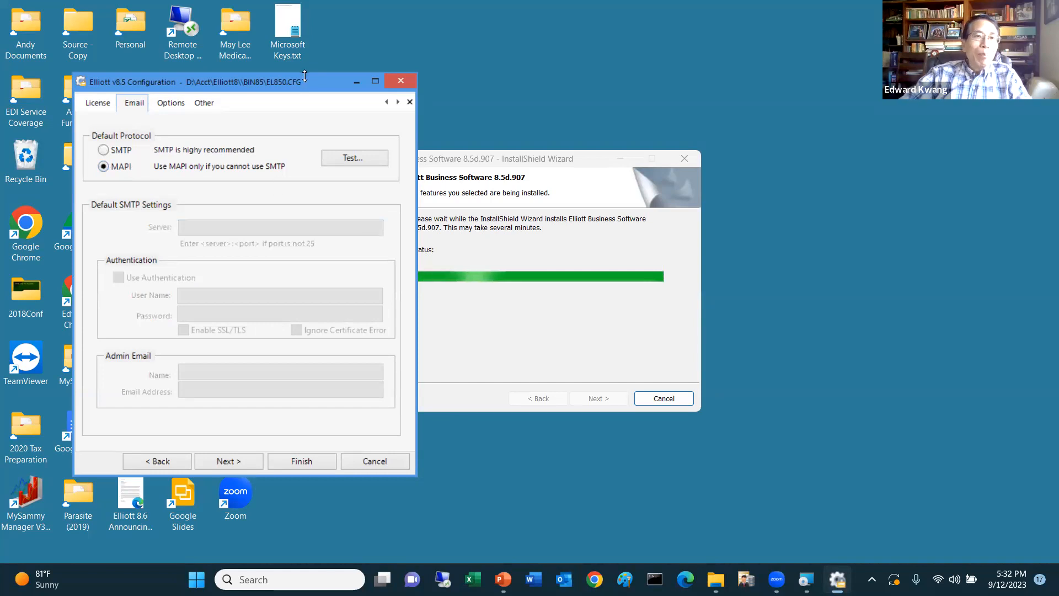
Finish the Elliott v8.5 configuration and complete the installation wizard
left_click(304, 461)
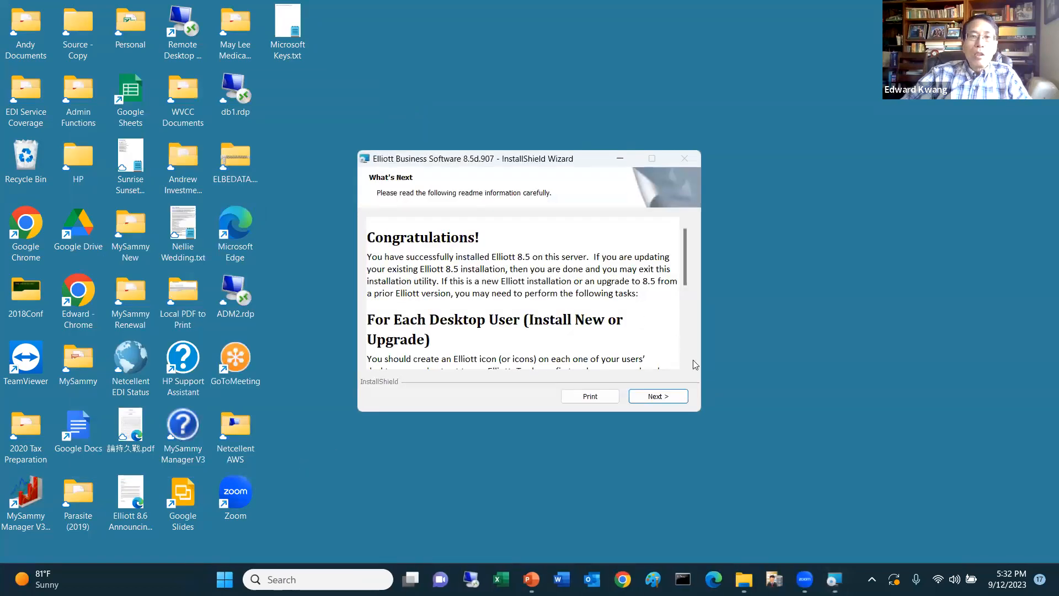
left_click(660, 396)
left_click(598, 395)
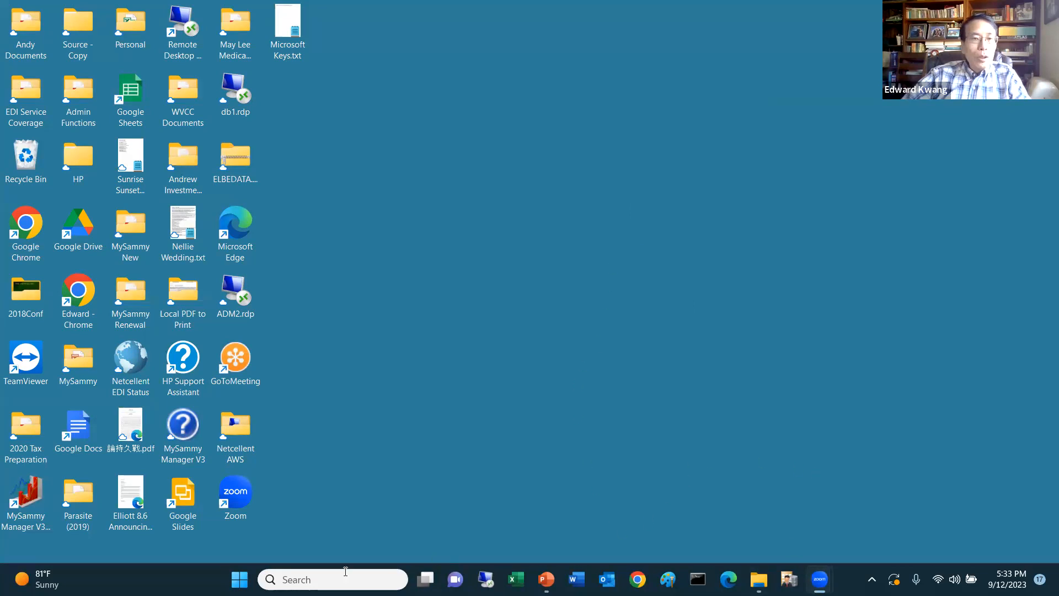
Search Windows for "elliott" to look for the installed program, and dismiss the results
left_click(309, 579)
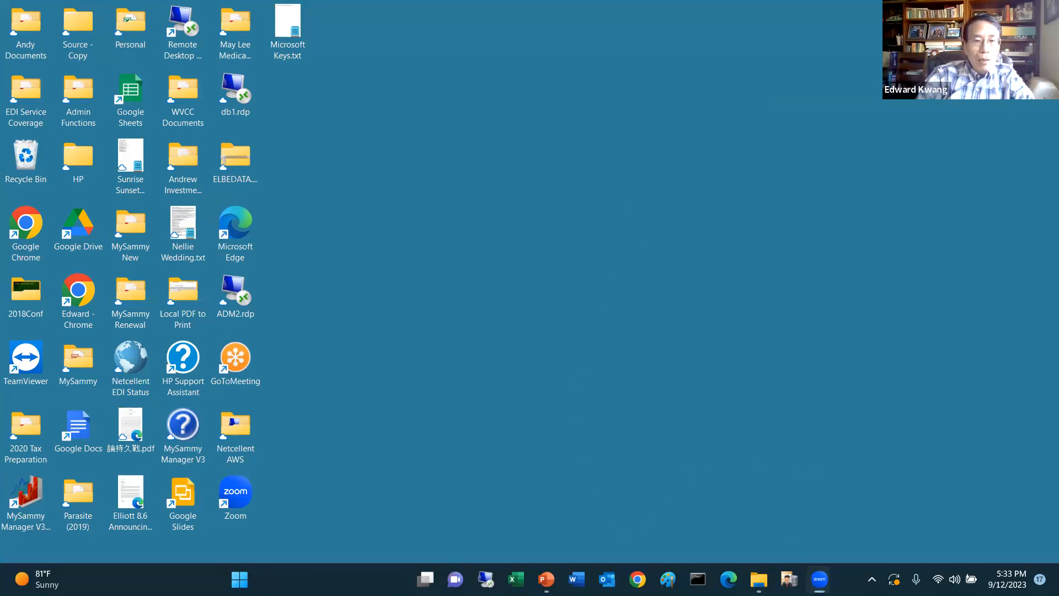
type("elliott")
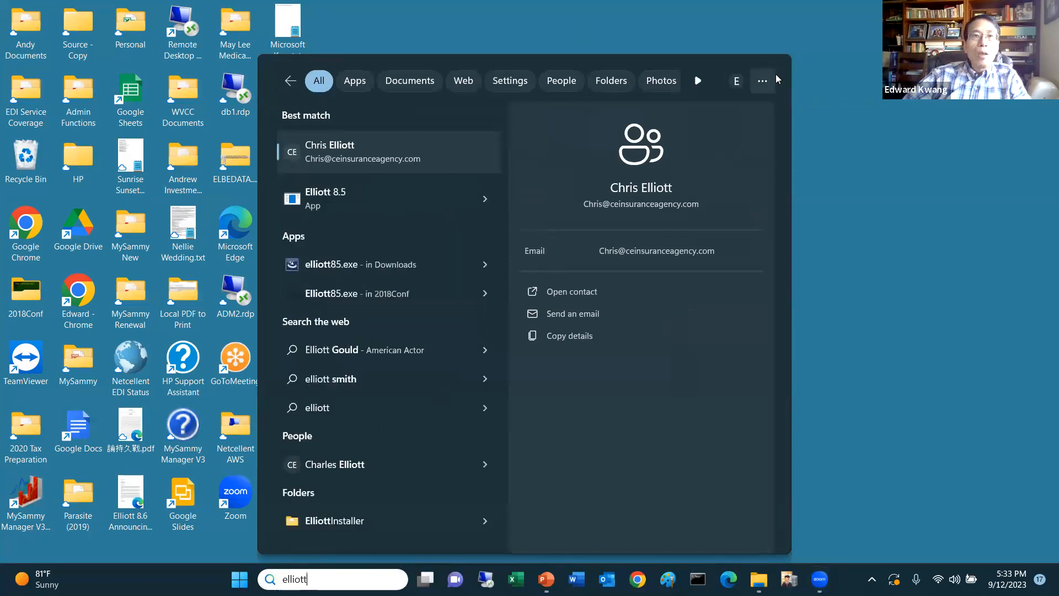
left_click(839, 106)
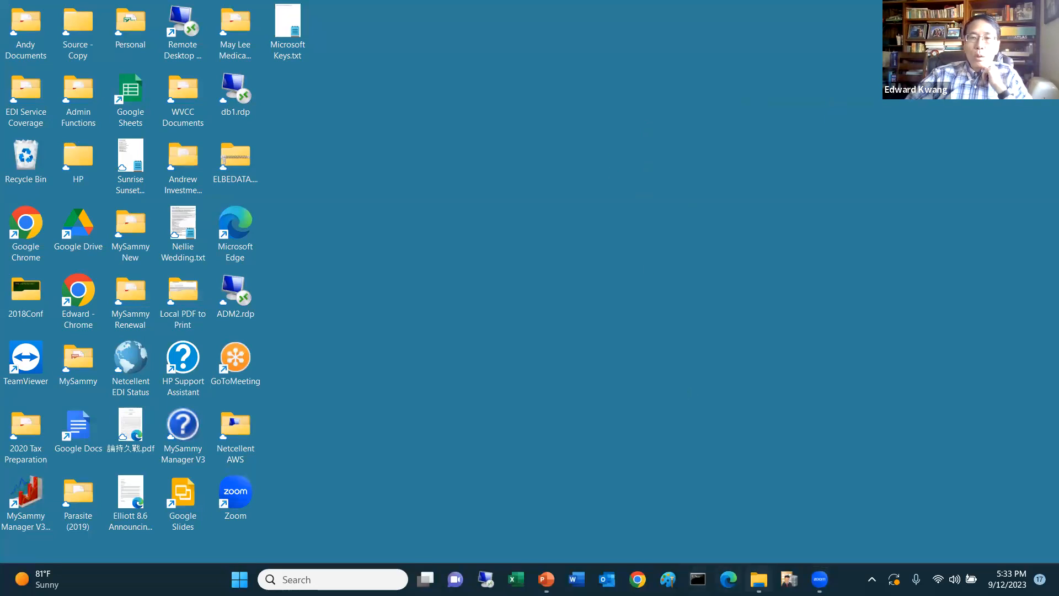
In File Explorer, open the Elliott8\Bin85 folder on the mapped Acct drive (M:) and select the first api-ms-win-core file
left_click(759, 579)
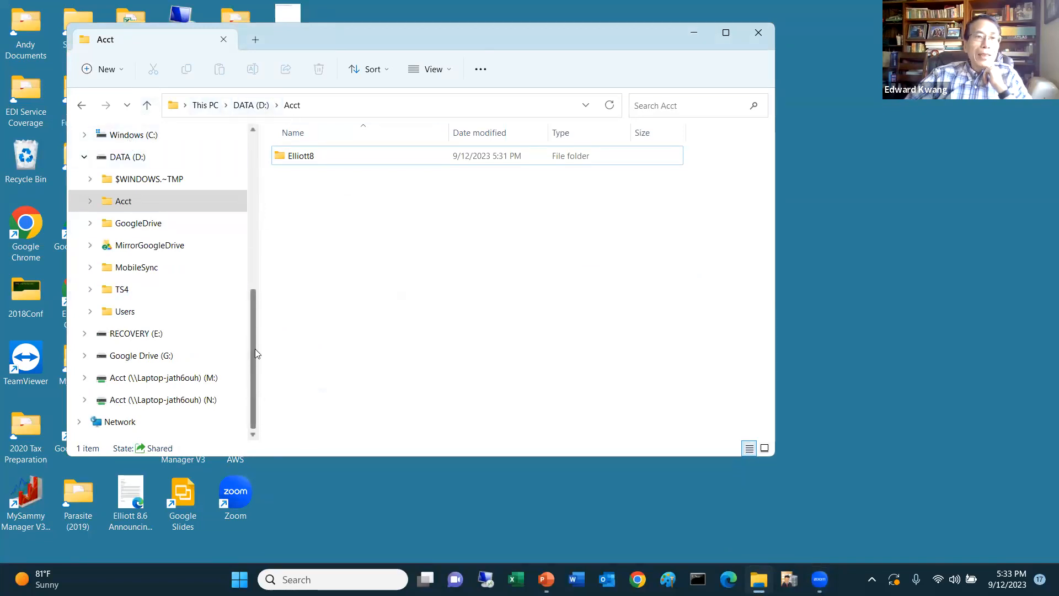
left_click(195, 378)
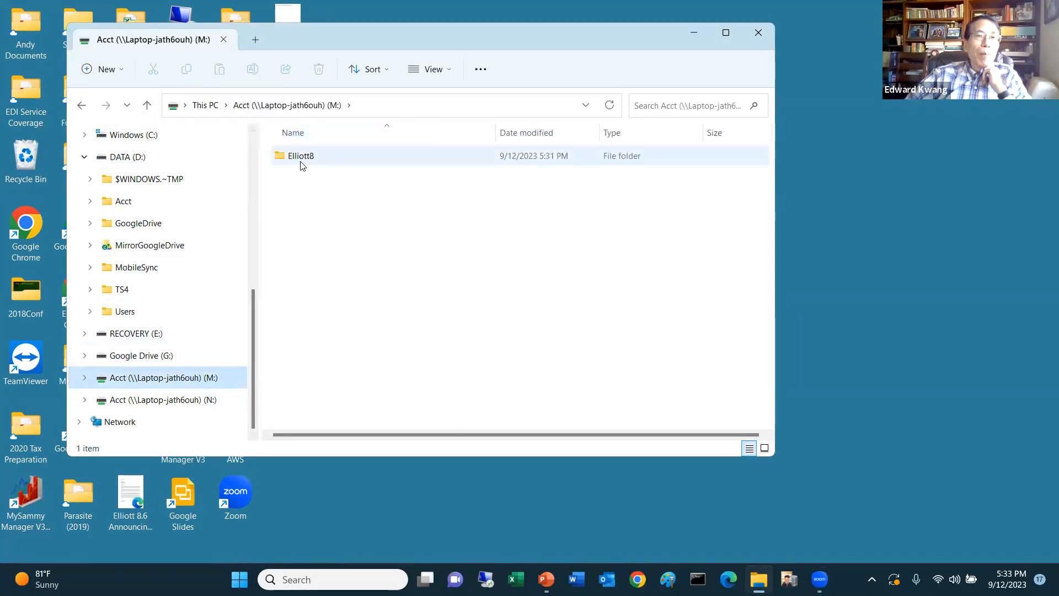
mouse_move(302, 166)
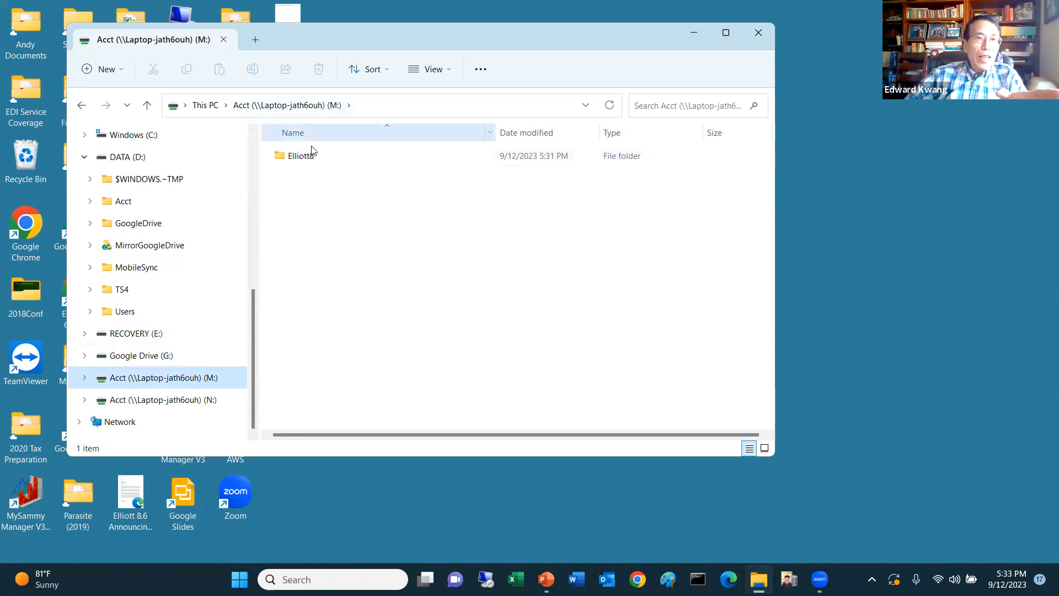
double_click(304, 157)
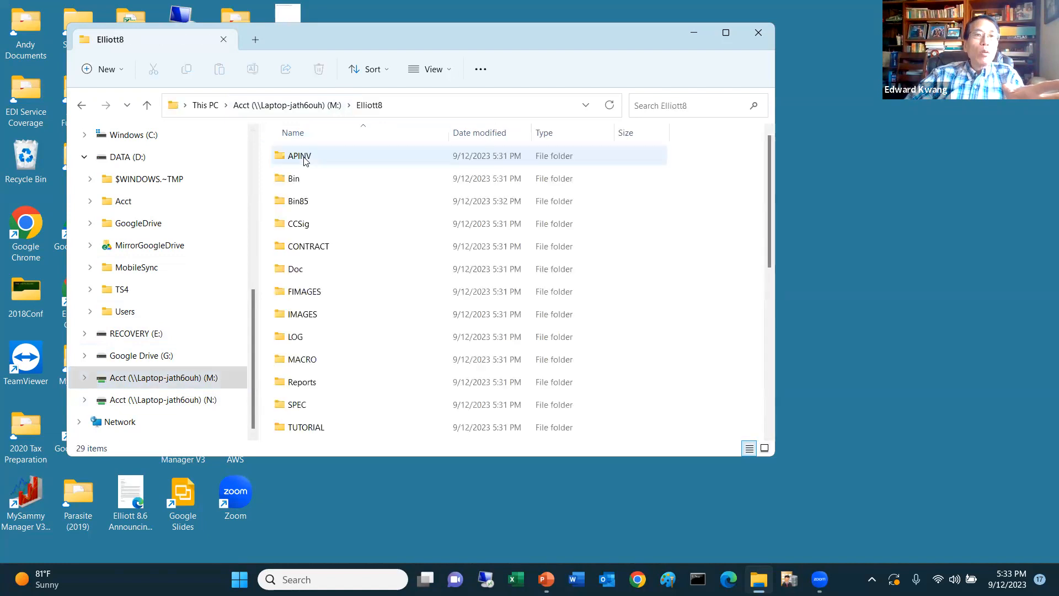
double_click(306, 202)
left_click(331, 357)
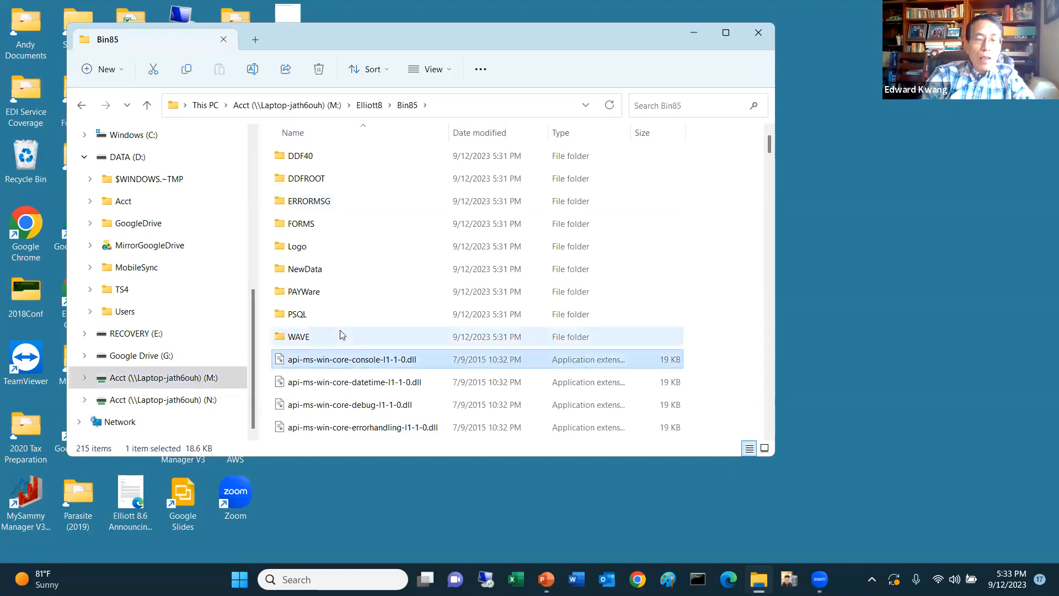
Find EL850.EXE in the Bin85 folder and run it to open the local-run and shortcut setup
type("e")
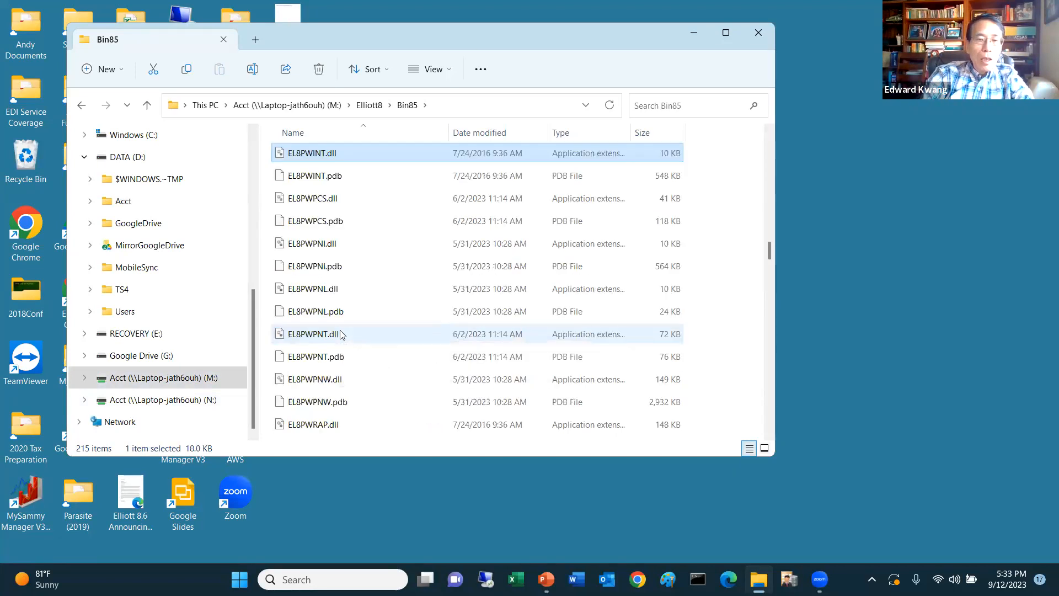
type("l850")
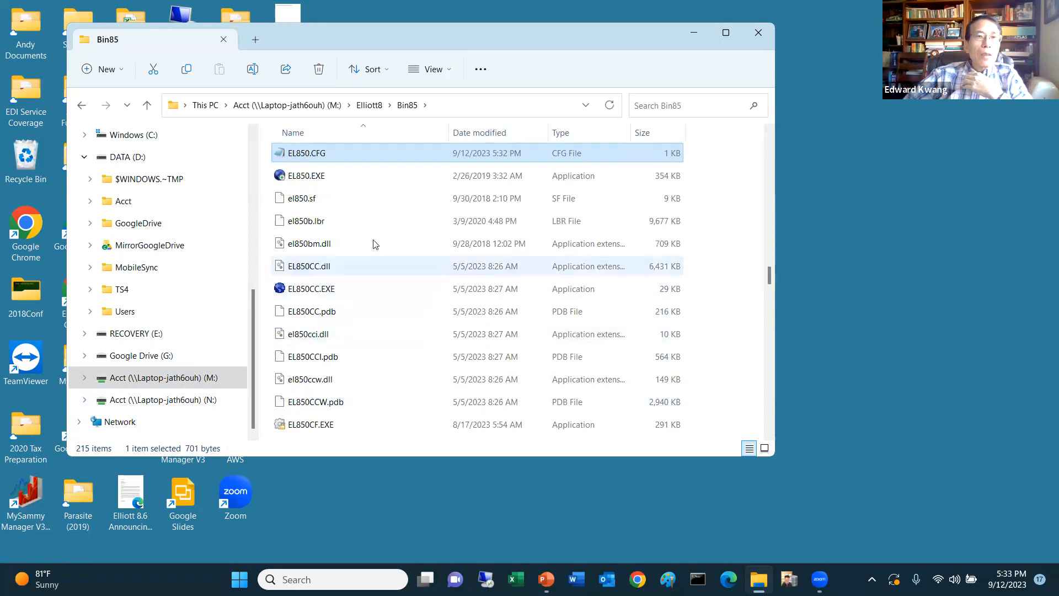
left_click(315, 176)
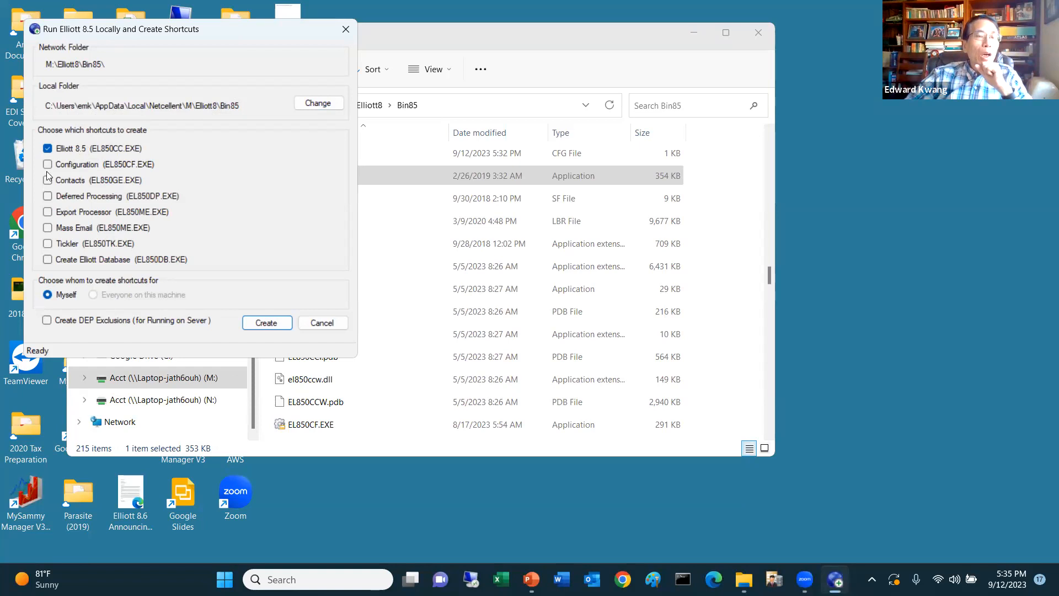
left_click(47, 211)
left_click(47, 228)
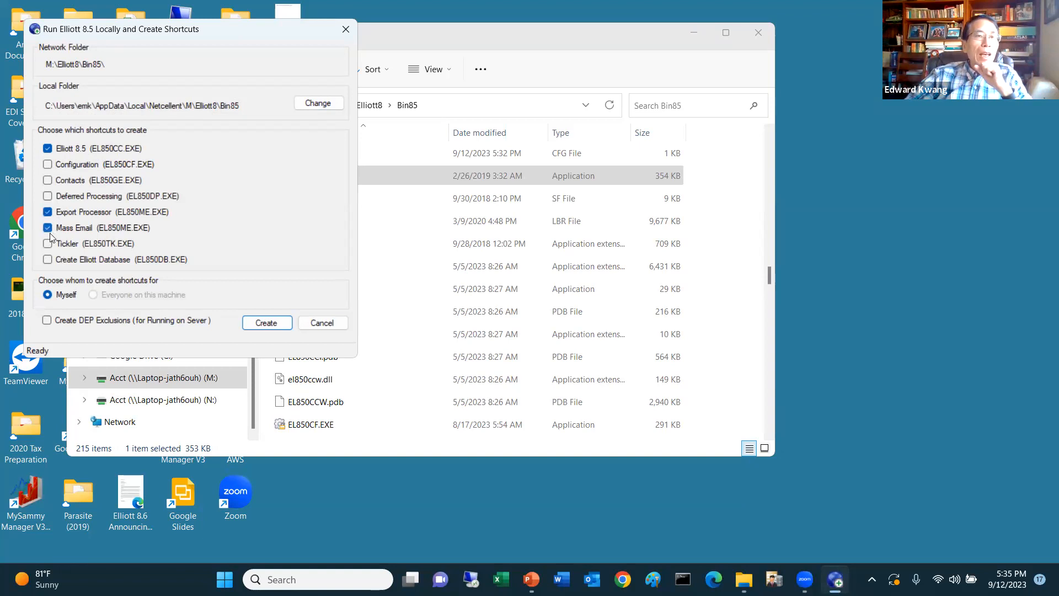
left_click(47, 197)
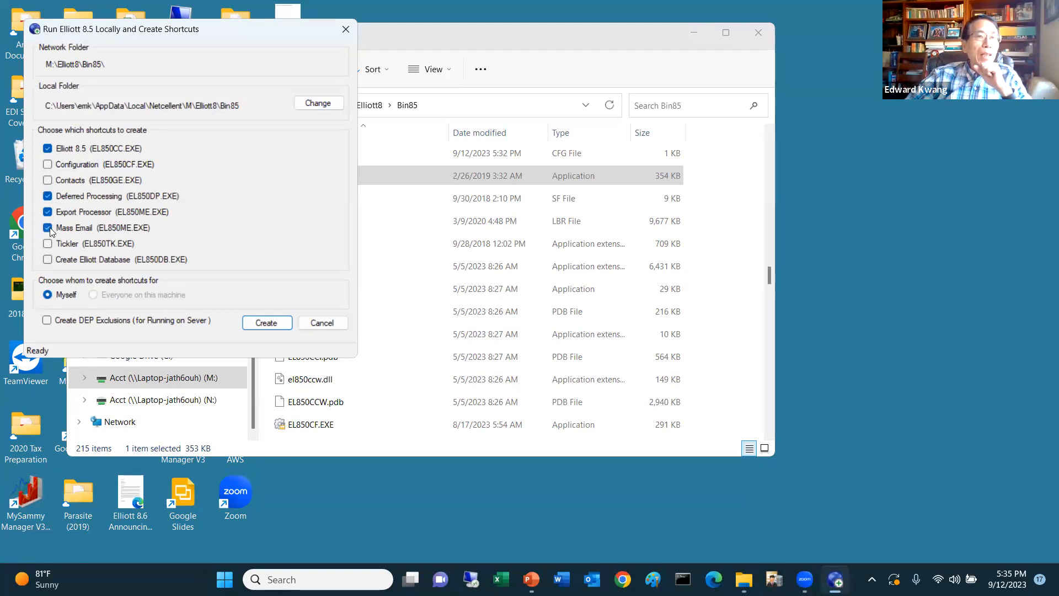
left_click(48, 228)
left_click(48, 211)
left_click(47, 196)
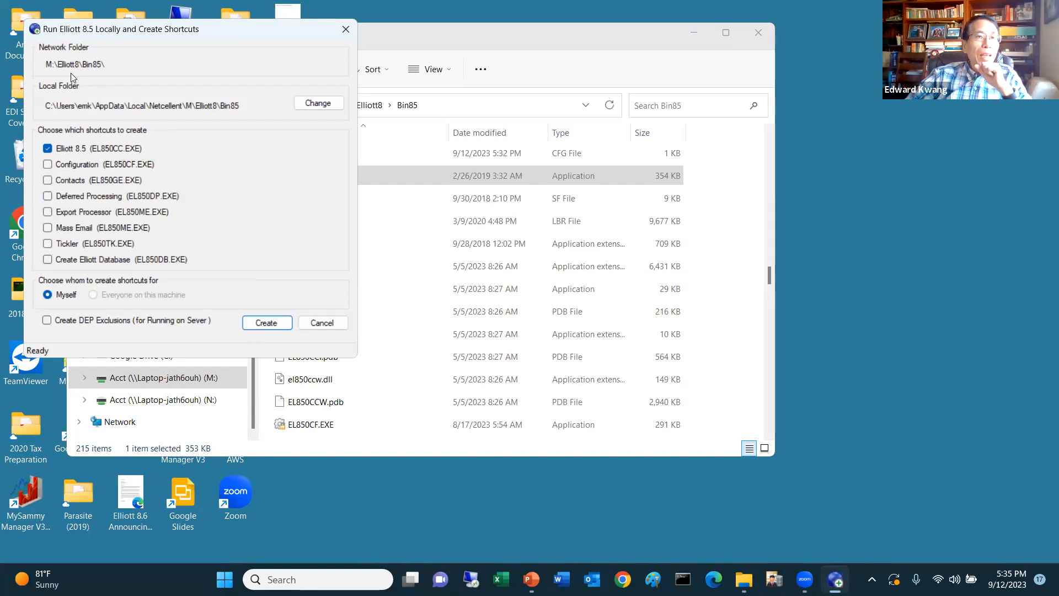
Create the shortcut for Elliott 8.5 (EL850CC.EXE) only, for Myself, and minimize File Explorer to reveal the desktop
left_click(257, 327)
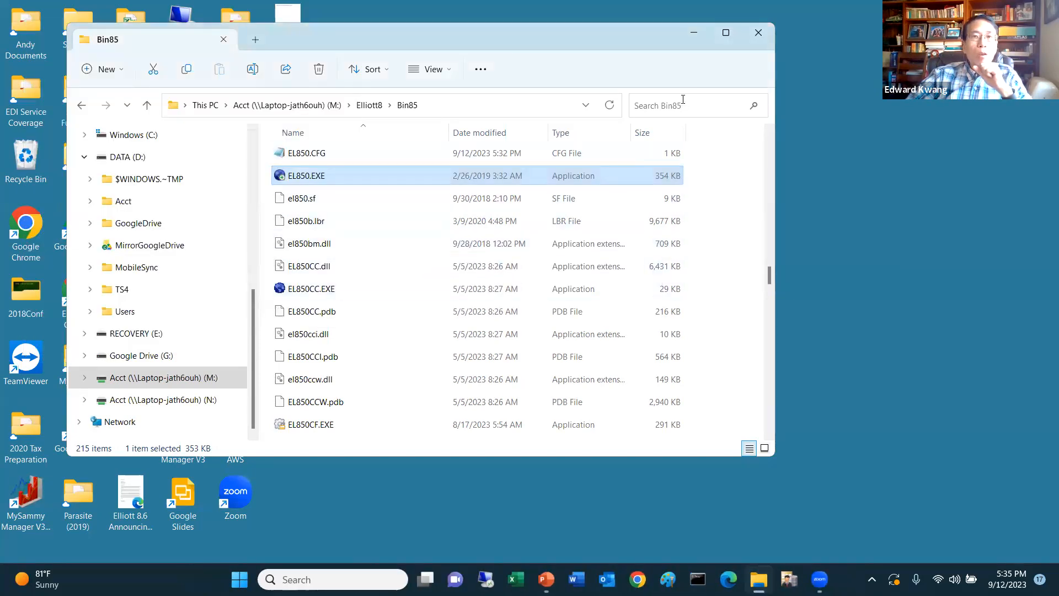
left_click(696, 33)
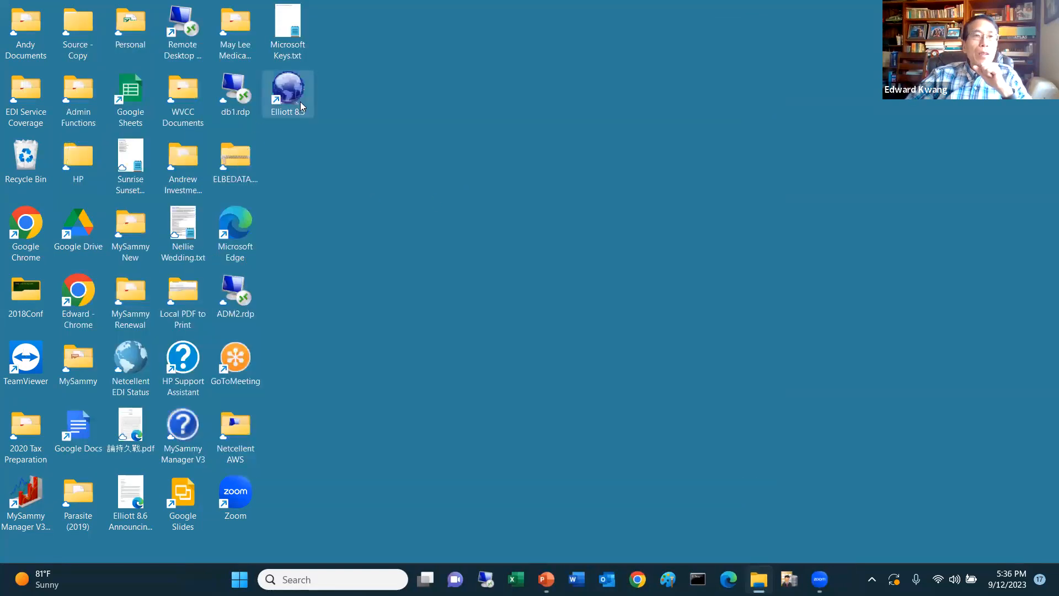
Launch Elliott 8.5 from its desktop shortcut and accept the demo login with the prefilled credentials
mouse_move(298, 98)
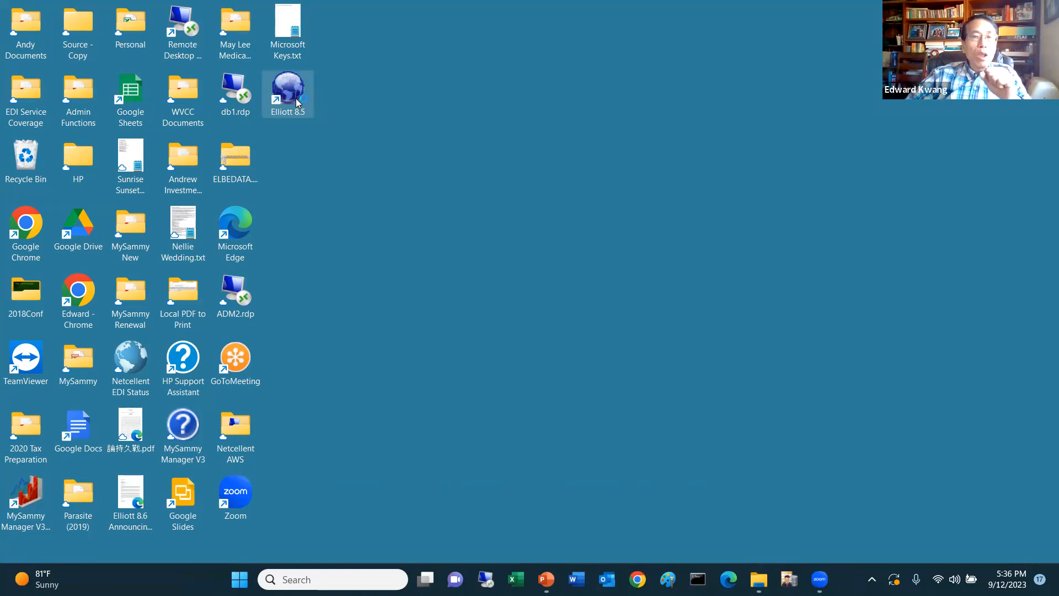
double_click(288, 91)
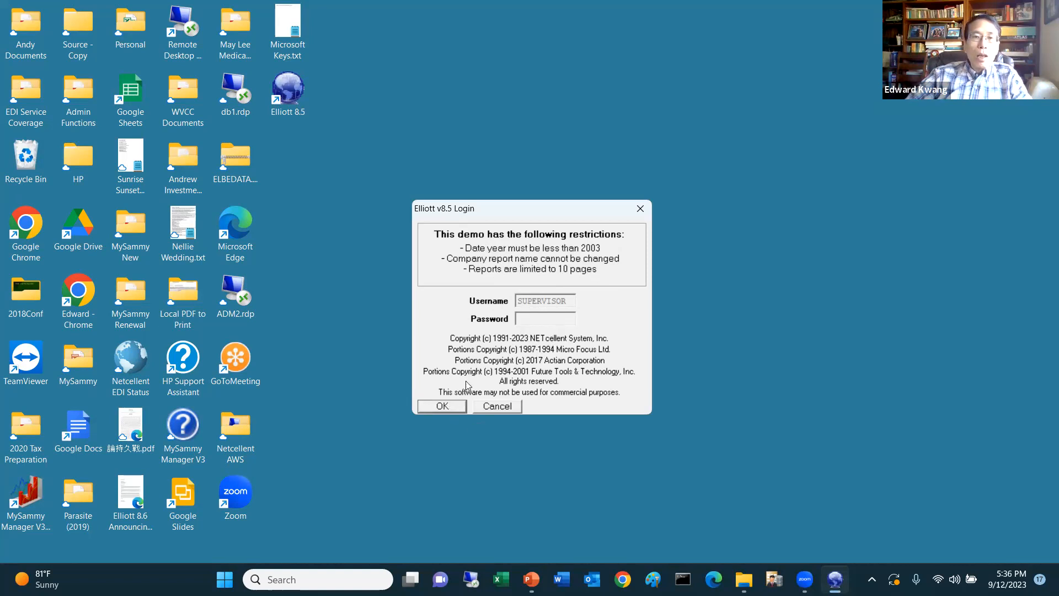
left_click(443, 406)
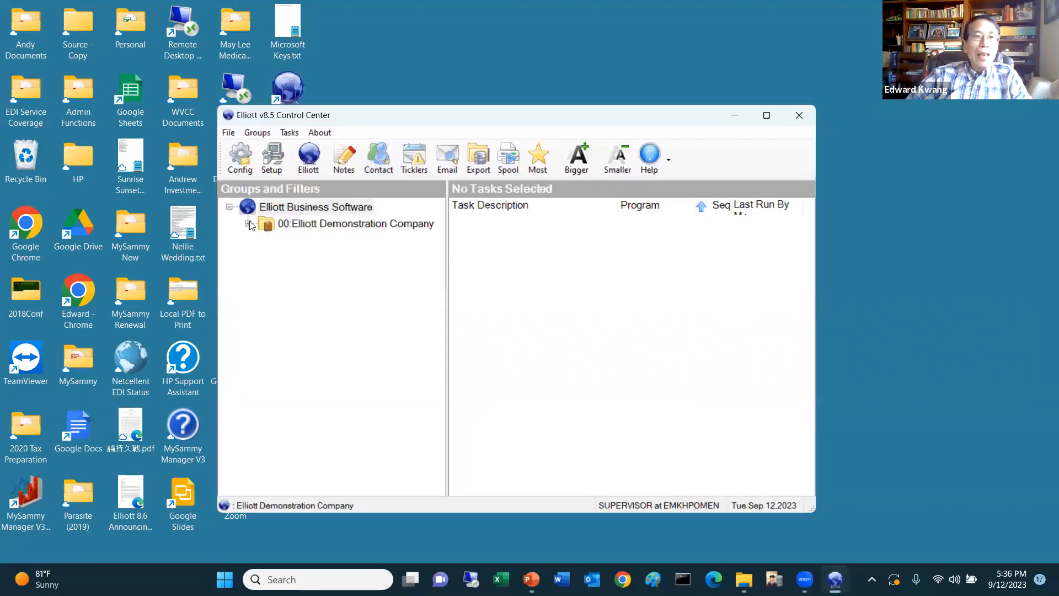
Examine the Accounts Receivable Inquiry tasks of company 00 in the Control Center, and close Elliott
left_click(249, 224)
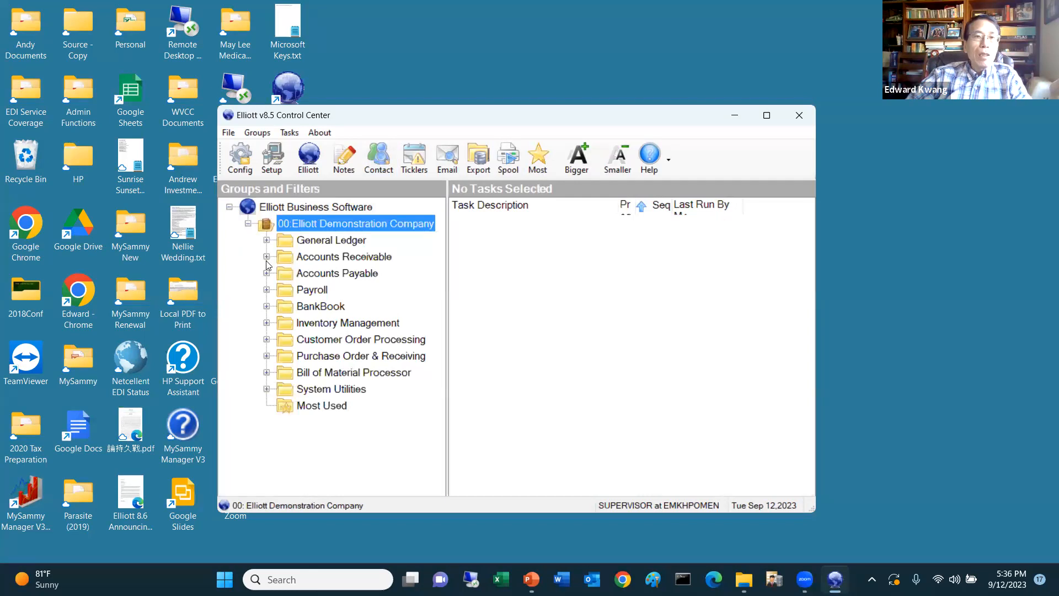
left_click(291, 264)
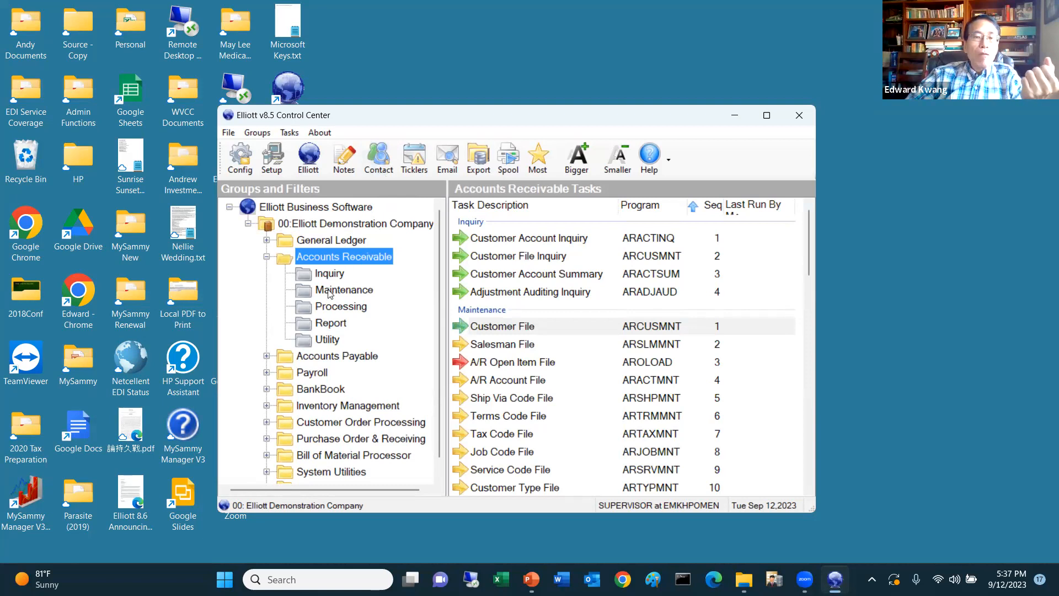
left_click(330, 274)
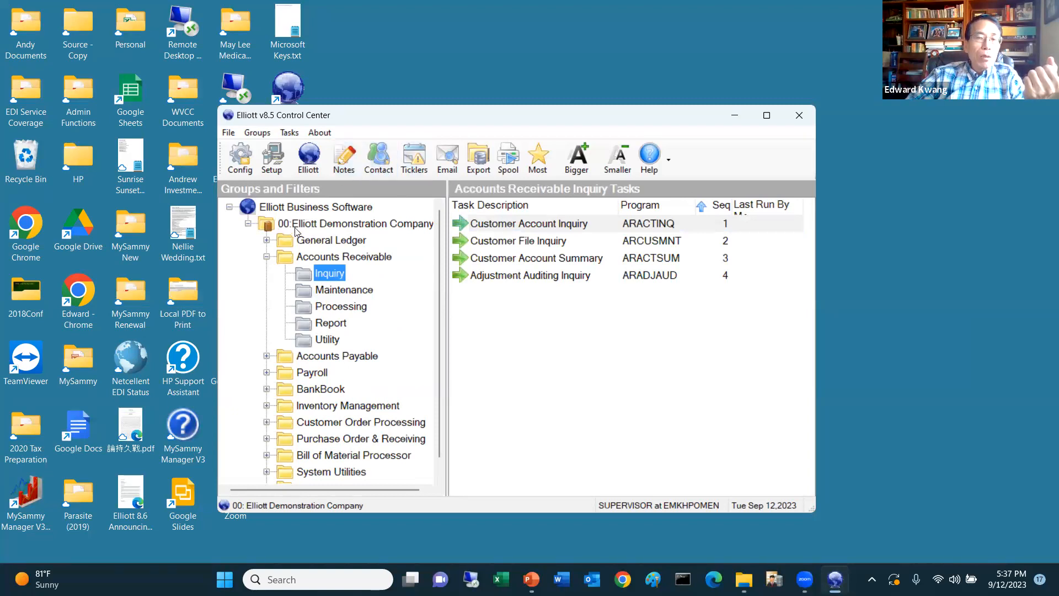
left_click(799, 115)
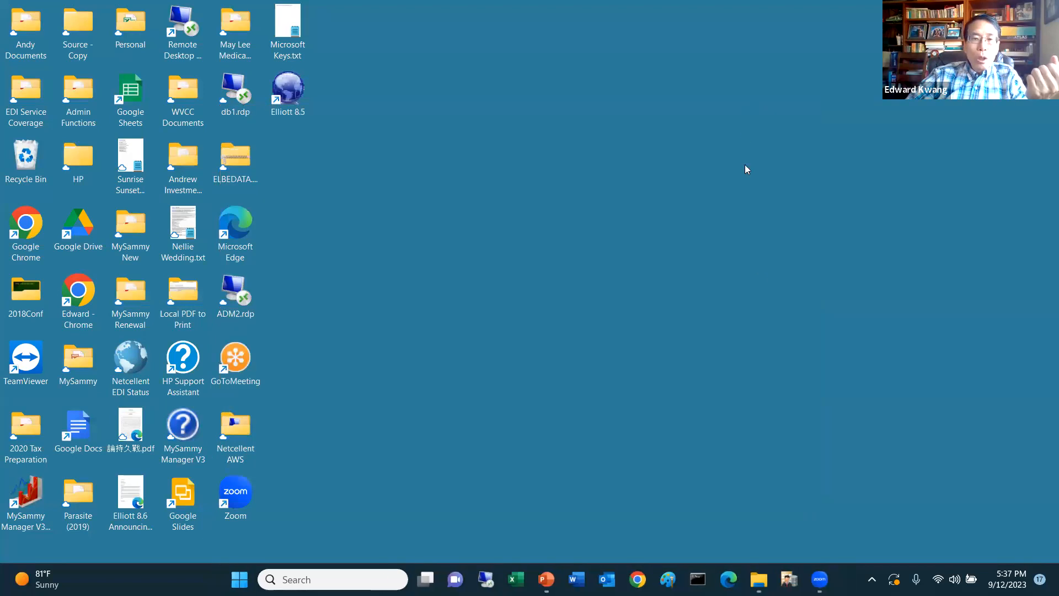
Switch to File Explorer and open the Elliott8 folder on the mapped Acct drive (M:)
left_click(759, 579)
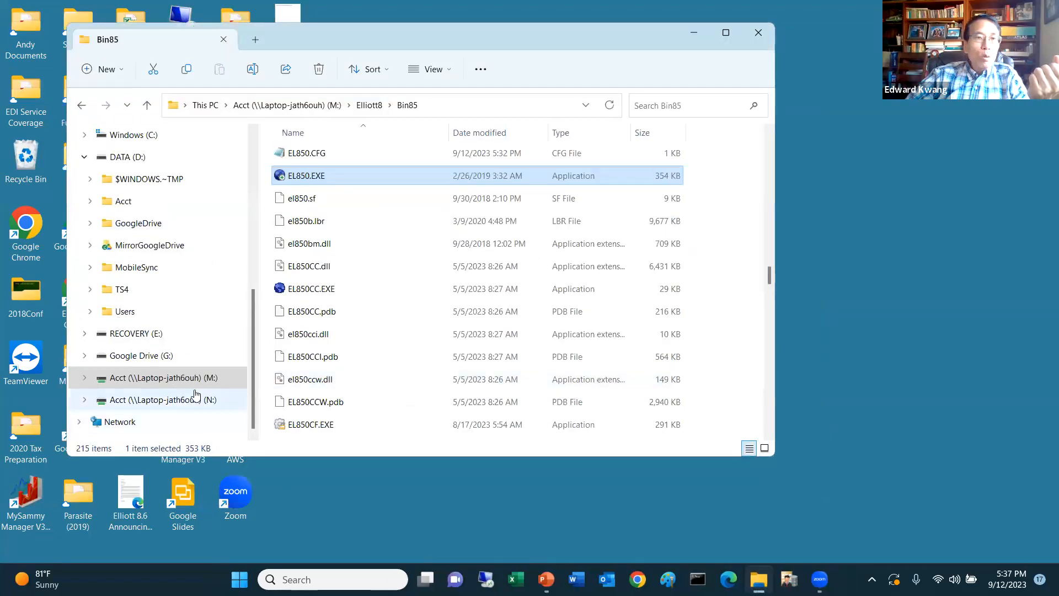
left_click(162, 381)
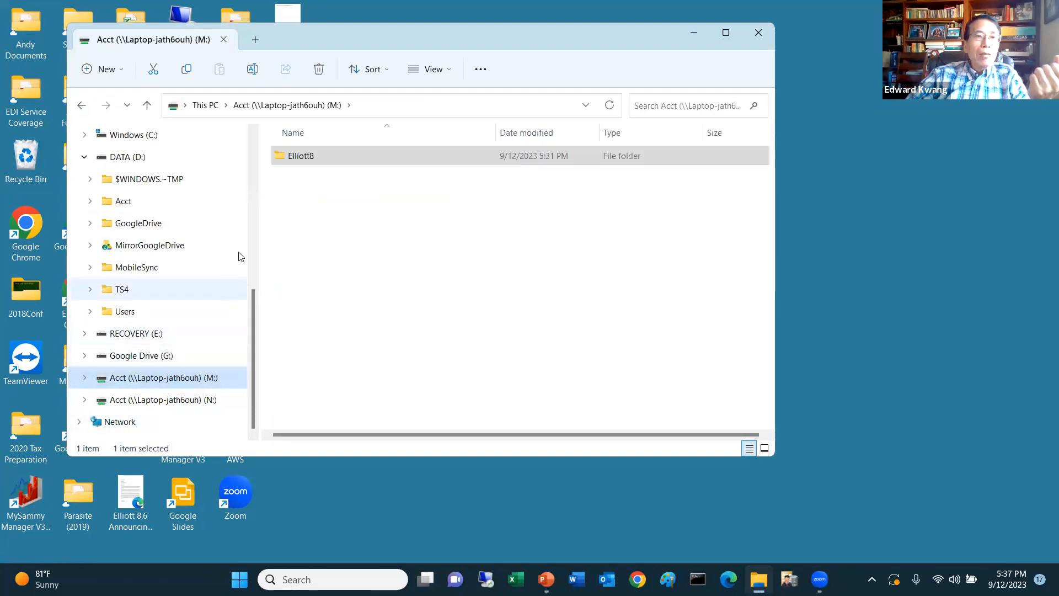
double_click(328, 156)
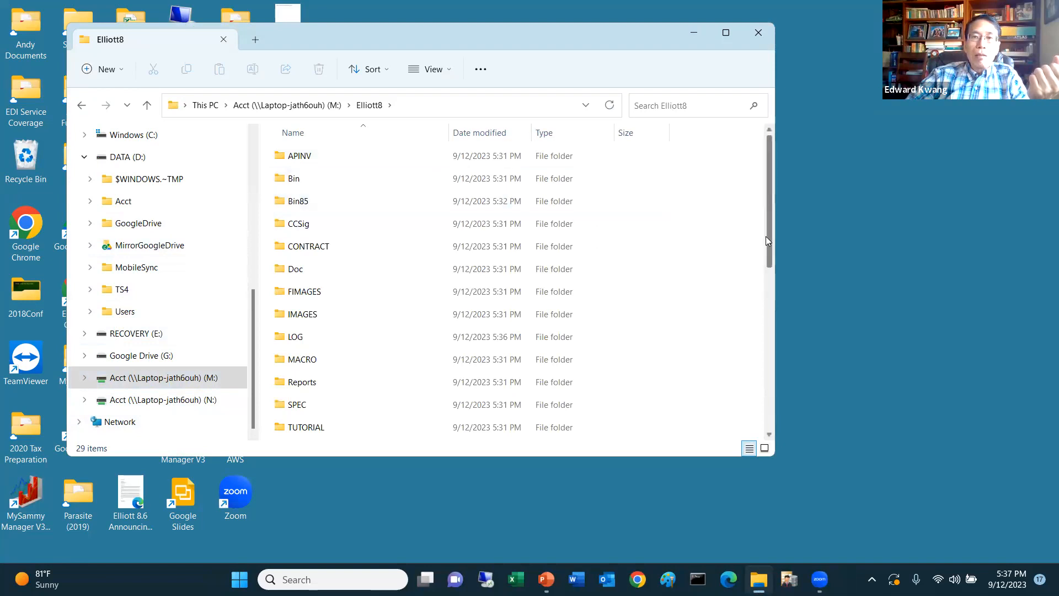
Examine the data files in the TUTORIAL folder and return to the Elliott8 folder
left_click_drag(769, 237, 776, 269)
left_click(315, 369)
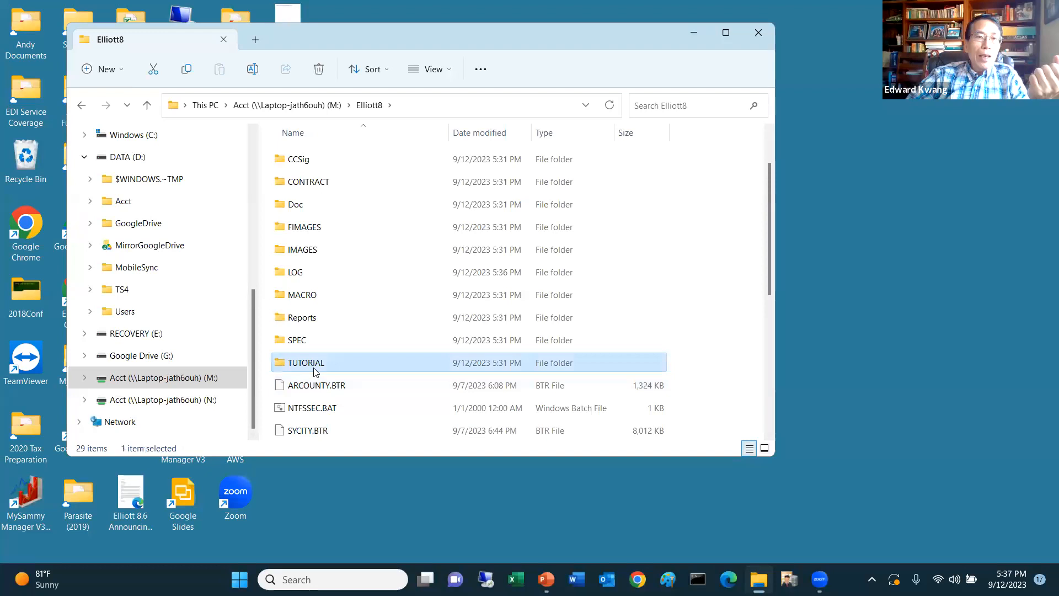
double_click(316, 366)
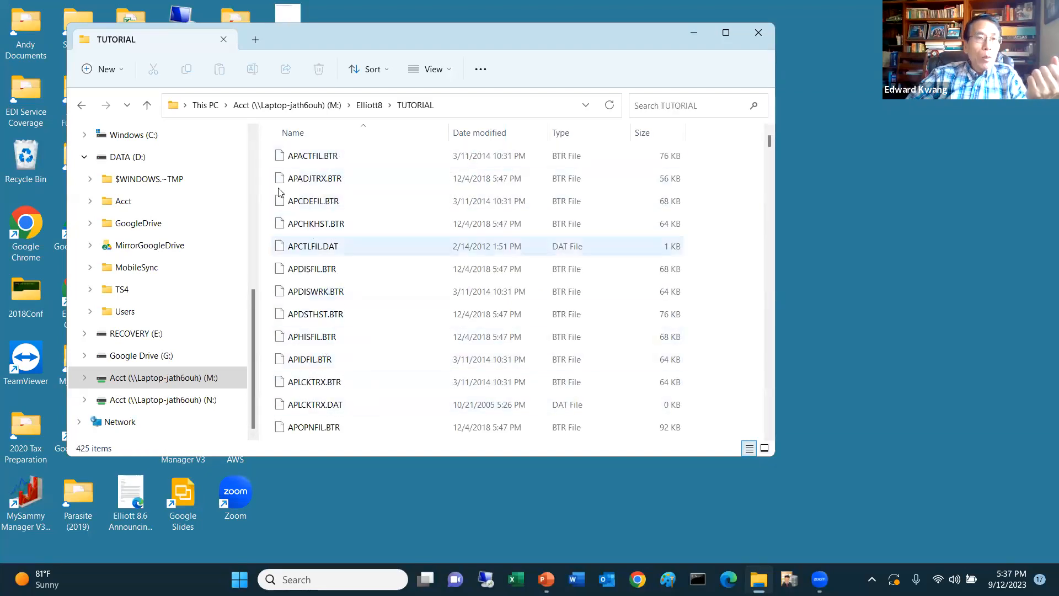
left_click(81, 105)
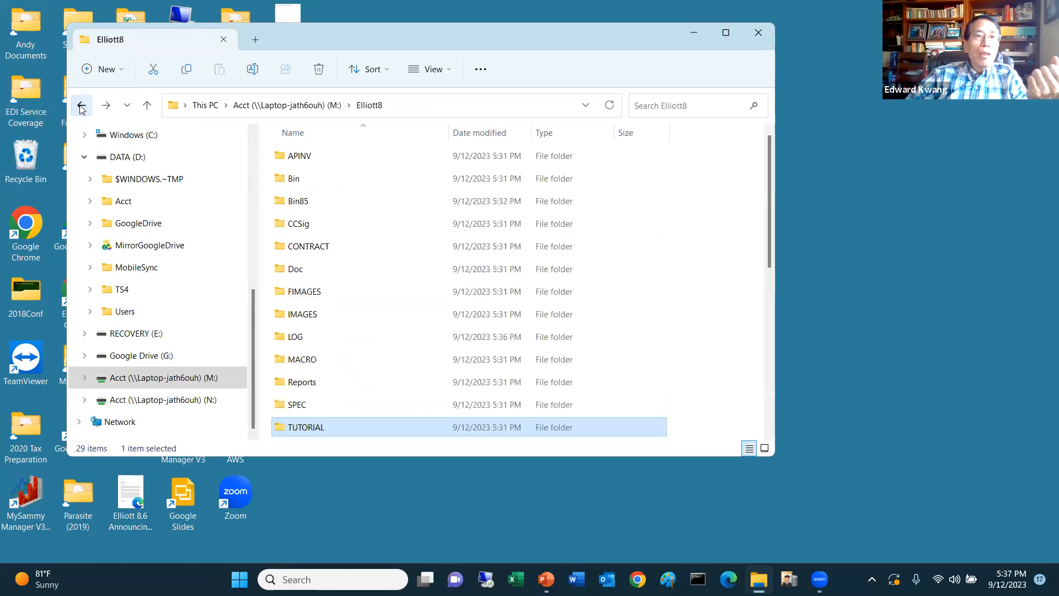
Duplicate the TUTORIAL folder within the Elliott8 folder
left_click_drag(768, 262, 771, 299)
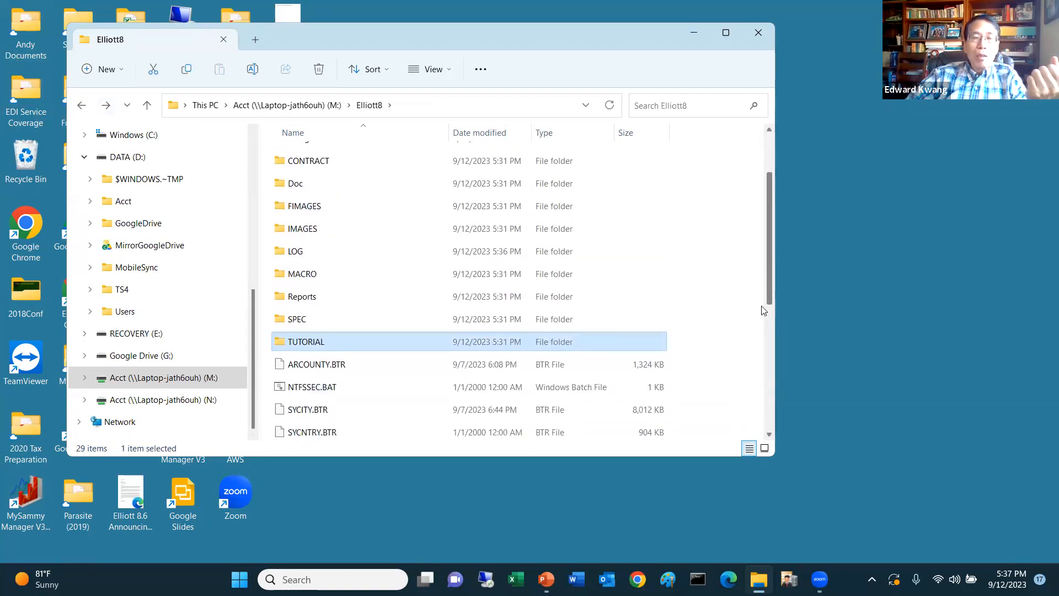
right_click(375, 342)
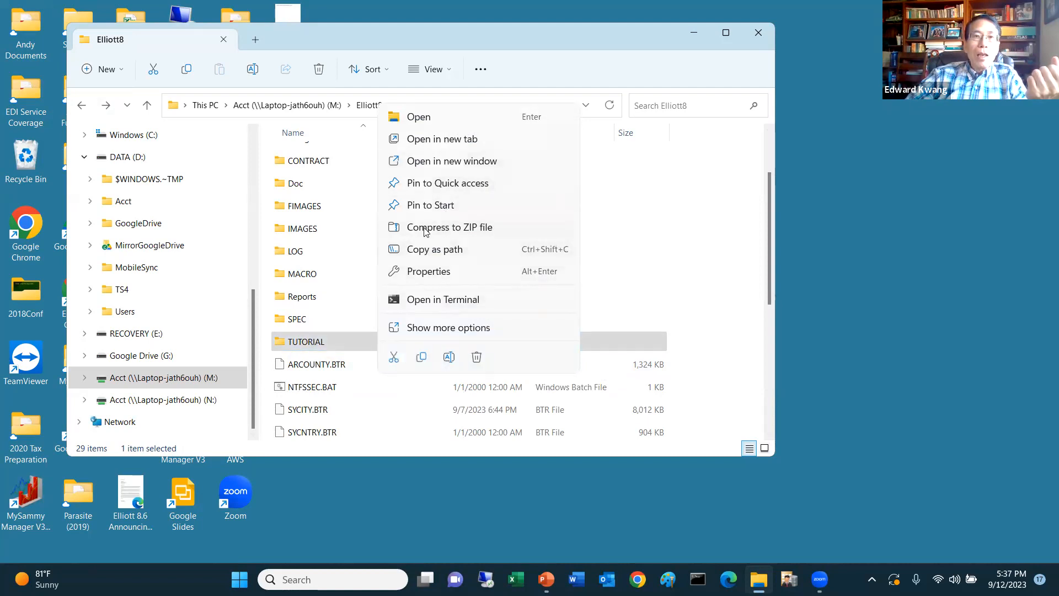
left_click(422, 357)
right_click(697, 349)
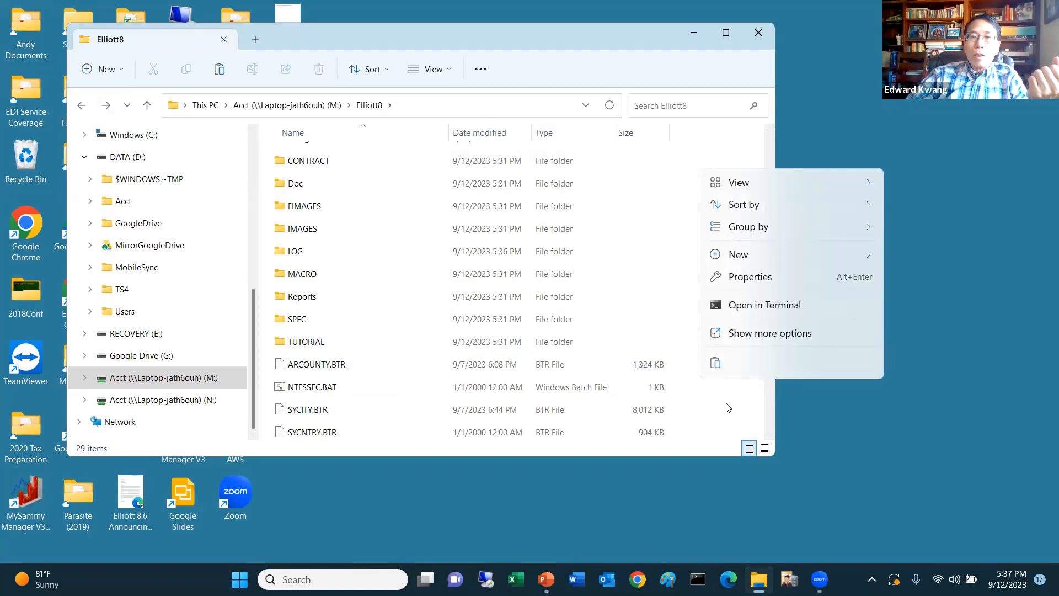
left_click(718, 366)
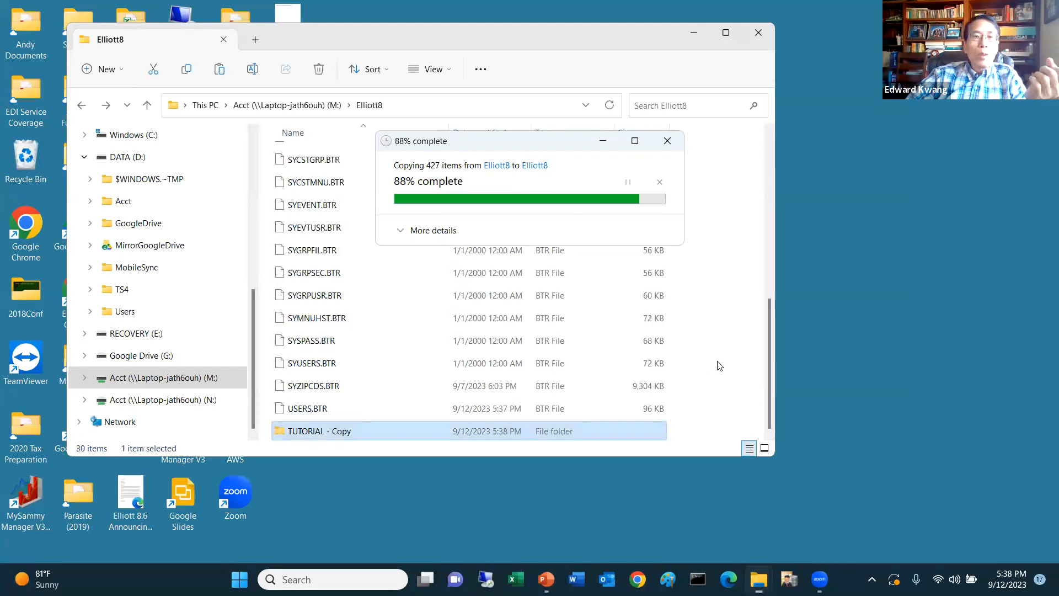
Rename the copied TUTORIAL folder as DATA
left_click(363, 434)
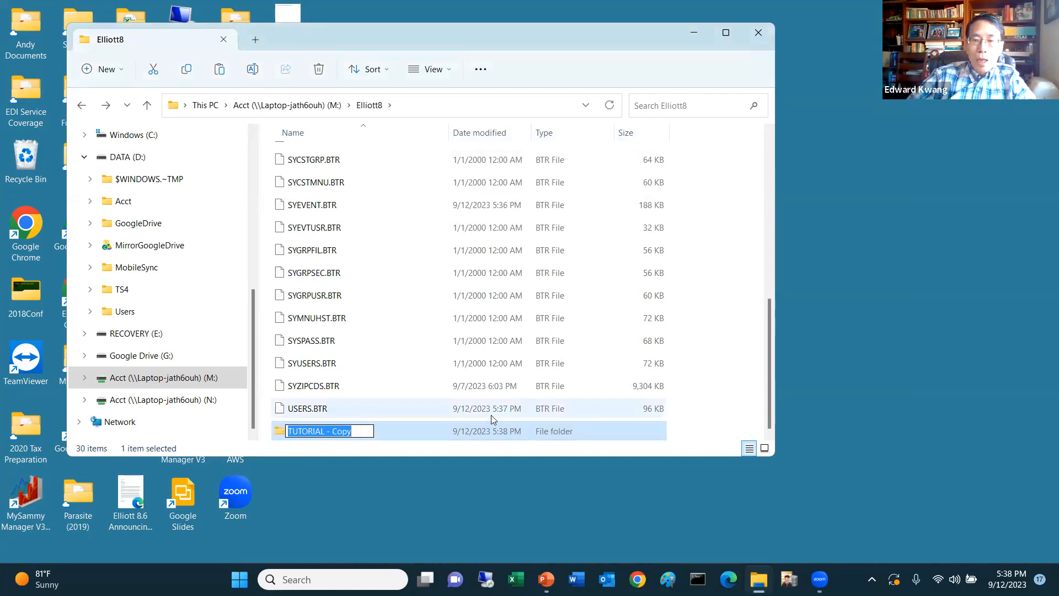
key("End")
key("BackSpace")
key("BackSpace")
key("BackSpace")
key("BackSpace")
key("BackSpace")
key("BackSpace")
key("BackSpace")
key("BackSpace")
key("BackSpace")
key("BackSpace")
key("BackSpace")
key("BackSpace")
key("BackSpace")
key("BackSpace")
key("BackSpace")
type("DARA_")
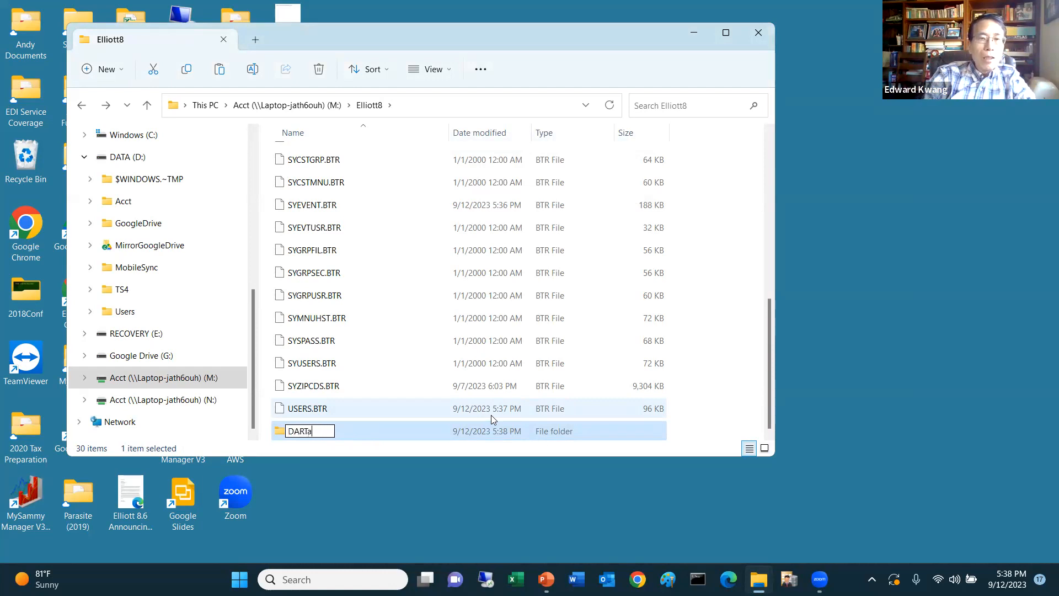
key("BackSpace")
key("BackSpace")
key("BackSpace")
type("ta")
key("BackSpace")
key("BackSpace")
type("t")
key("BackSpace")
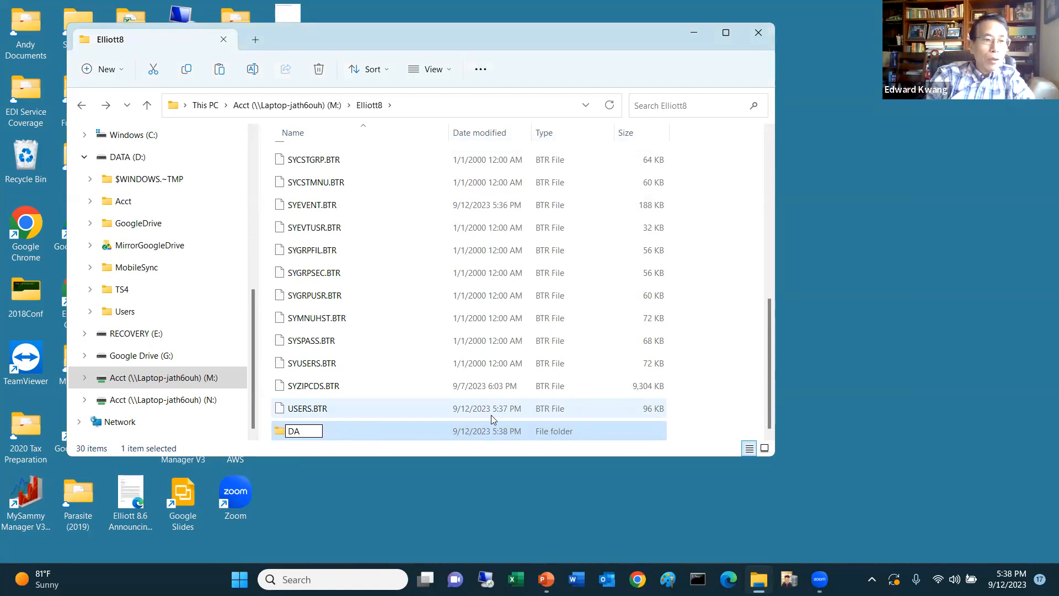
type("TA")
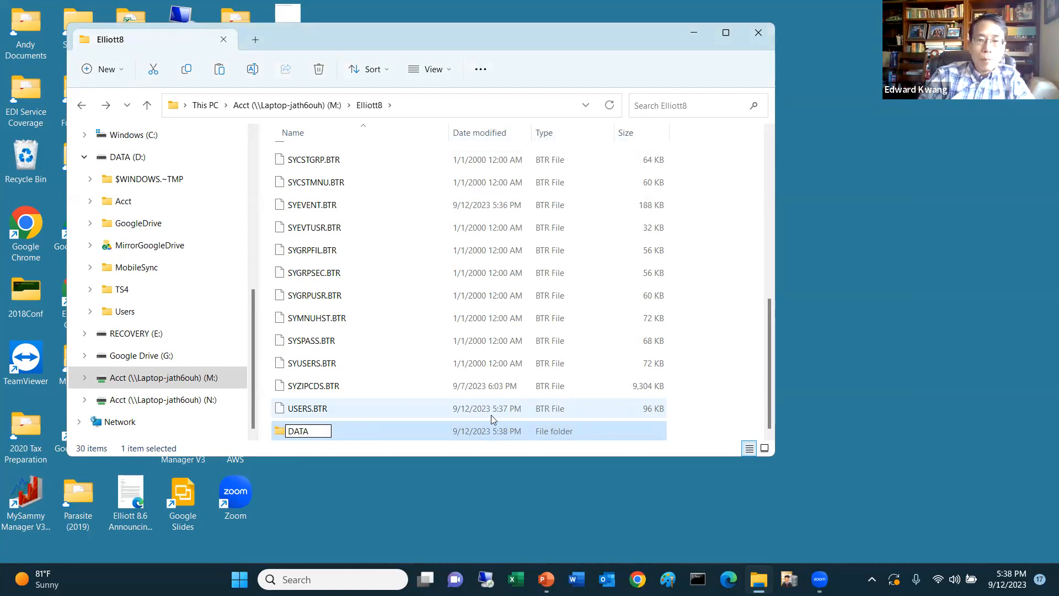
key("Return")
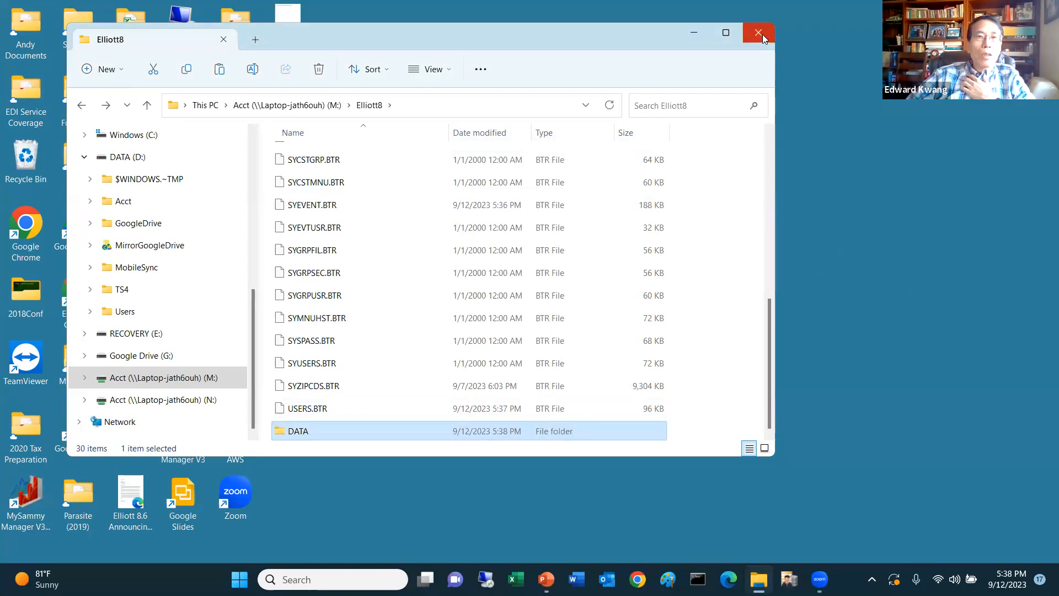
Minimize File Explorer, log in to Elliott 8.5 again, and select company 01:Elliott Demonstration Company with company 00 collapsed
left_click(691, 34)
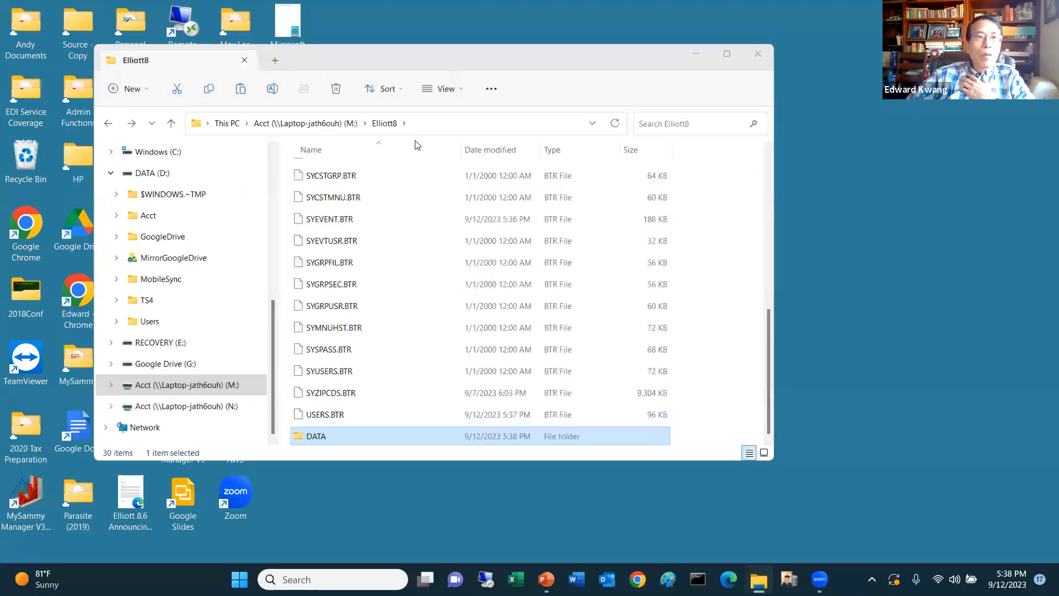
double_click(281, 104)
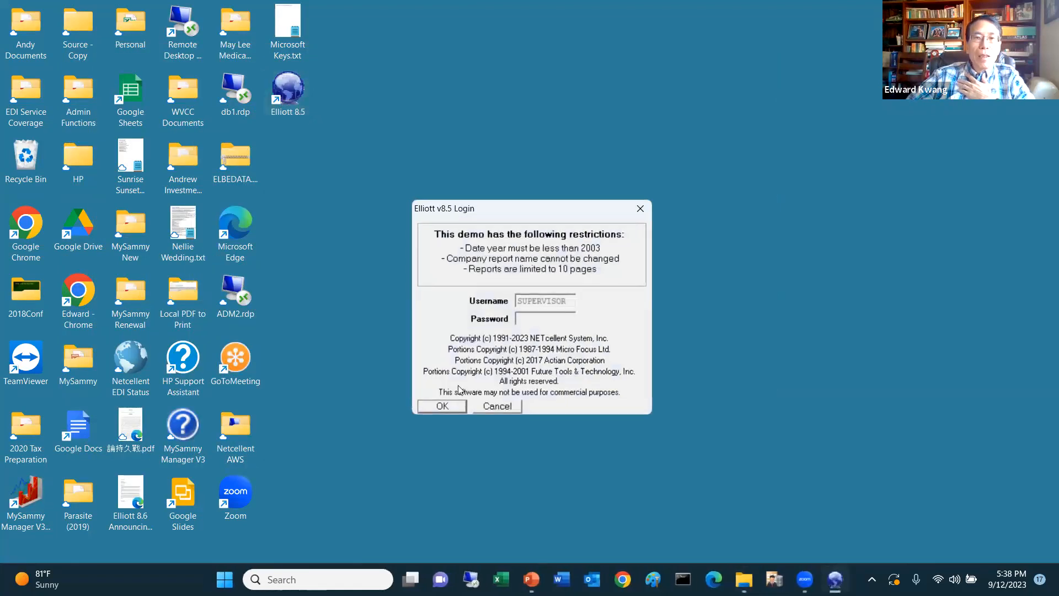
left_click(442, 407)
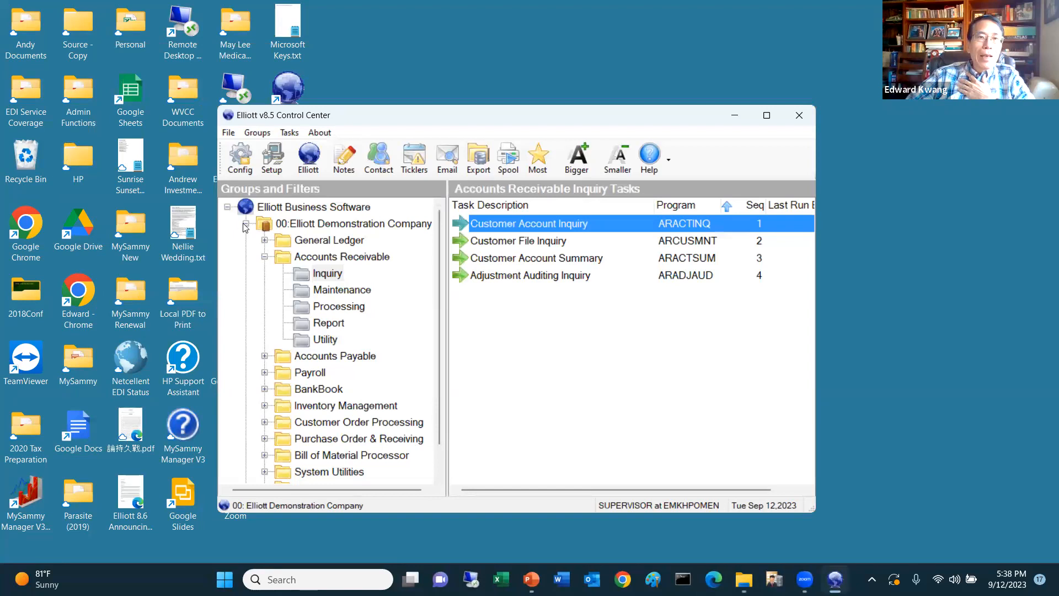
left_click(247, 223)
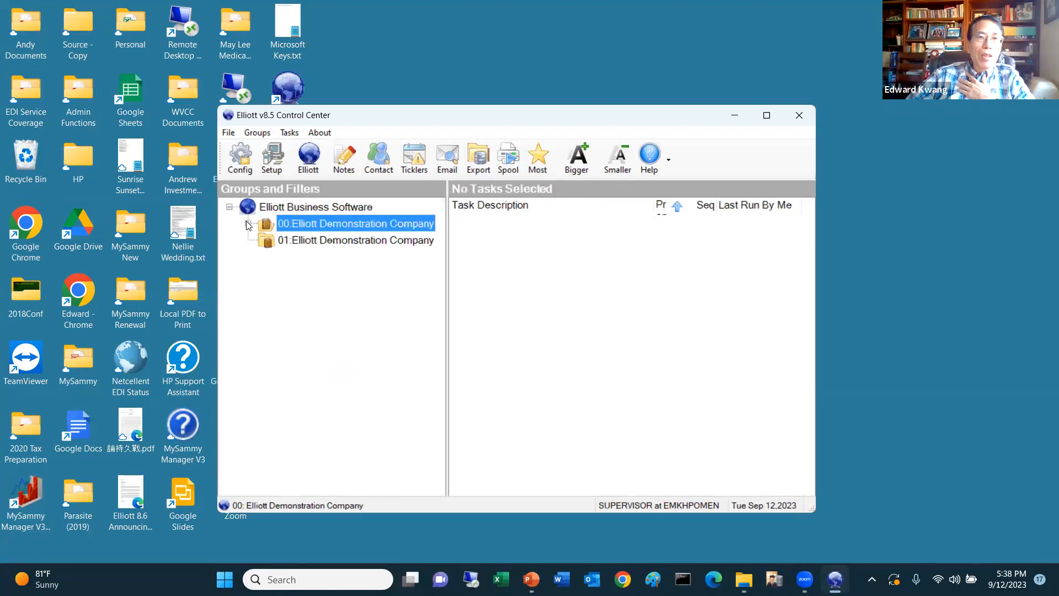
left_click(306, 243)
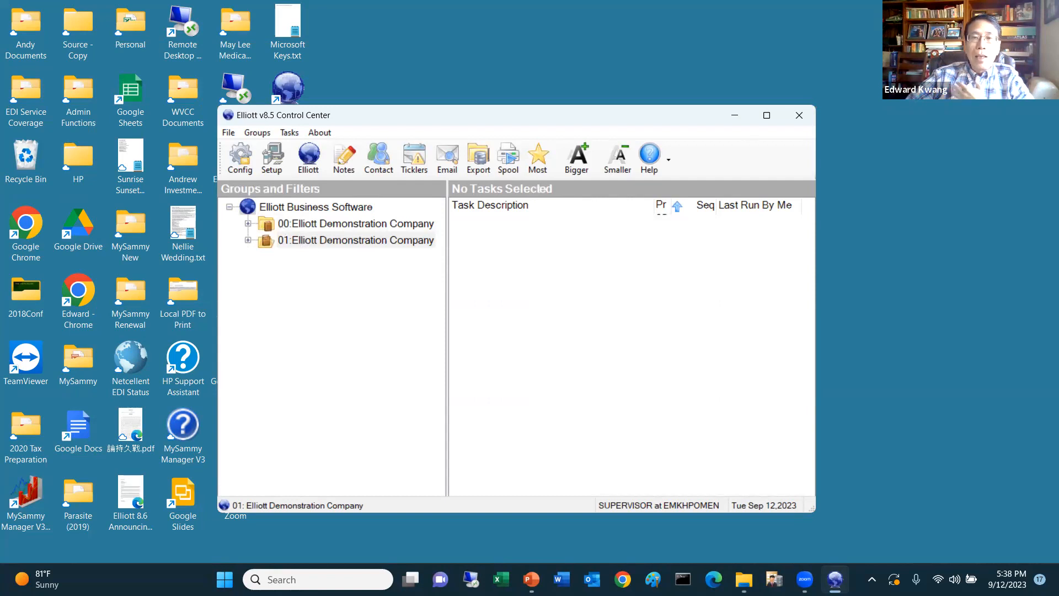
Close the Elliott Control Center and duplicate the DATA folder within the Elliott8 folder on the M: drive
left_click(798, 116)
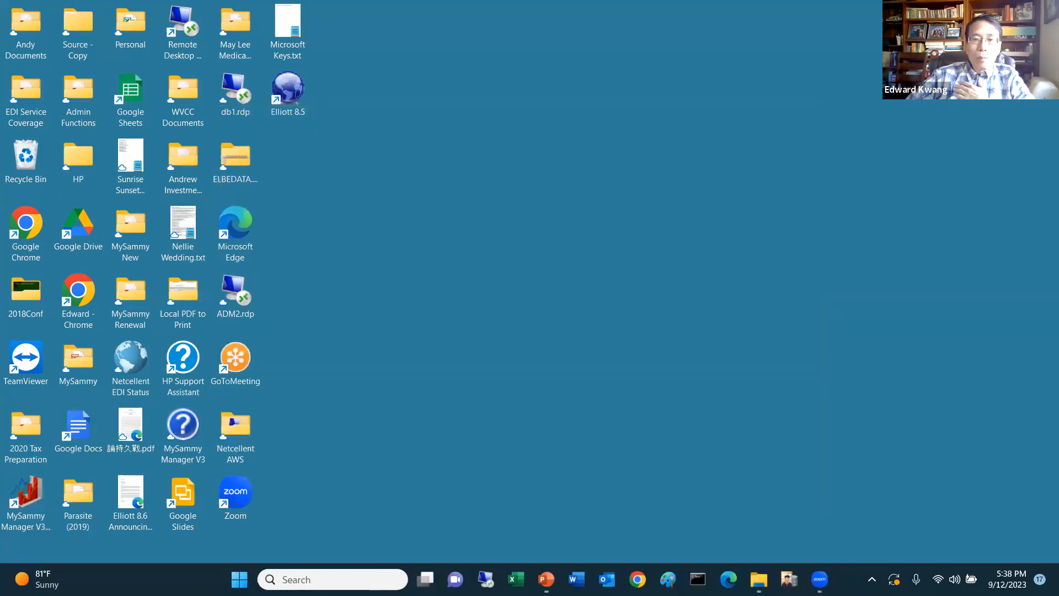
left_click(759, 578)
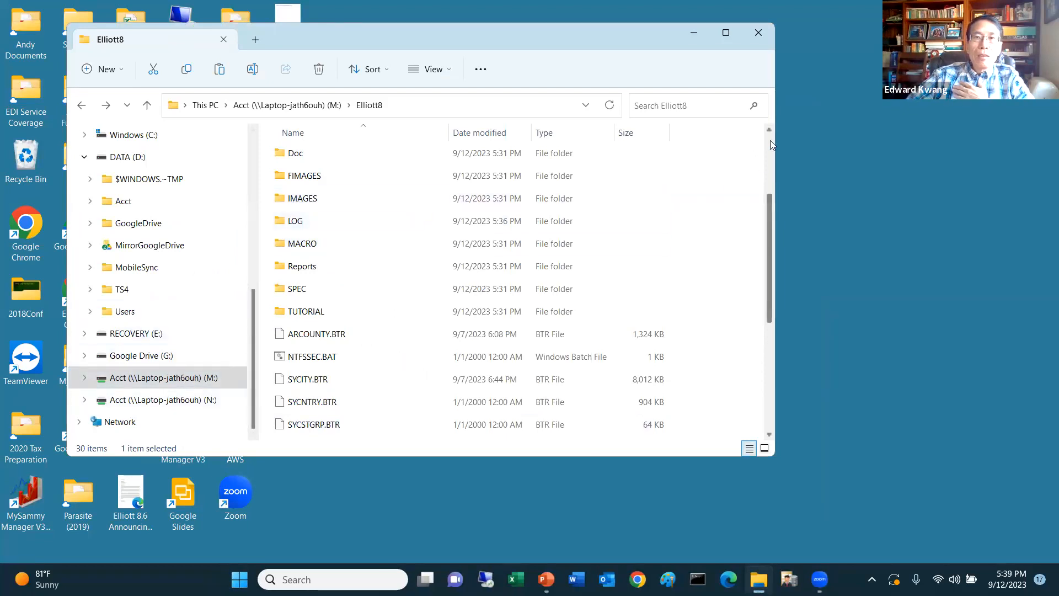
scroll(770, 139, "up", 3)
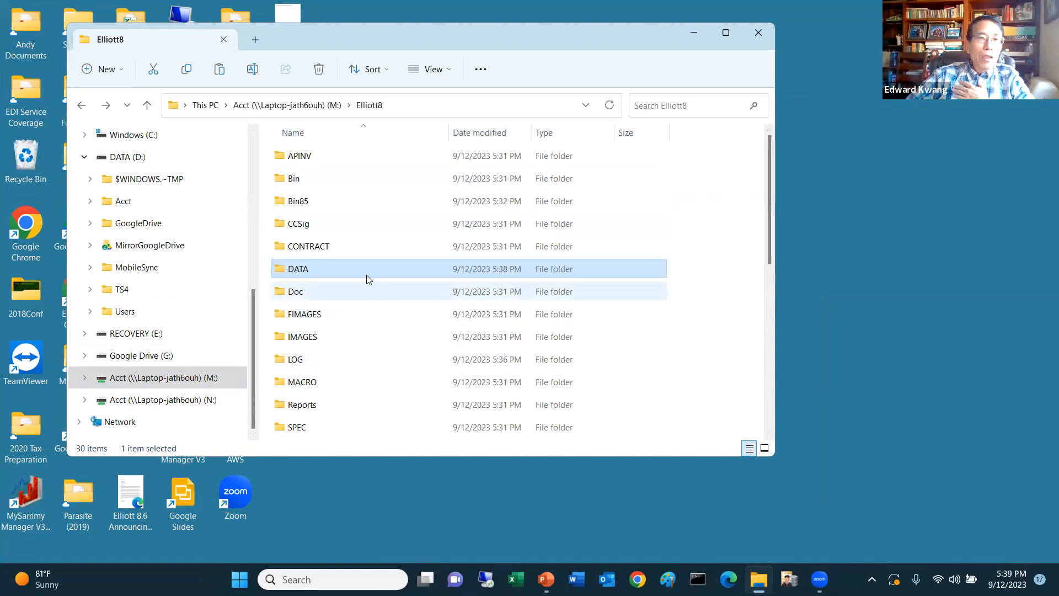
mouse_move(323, 269)
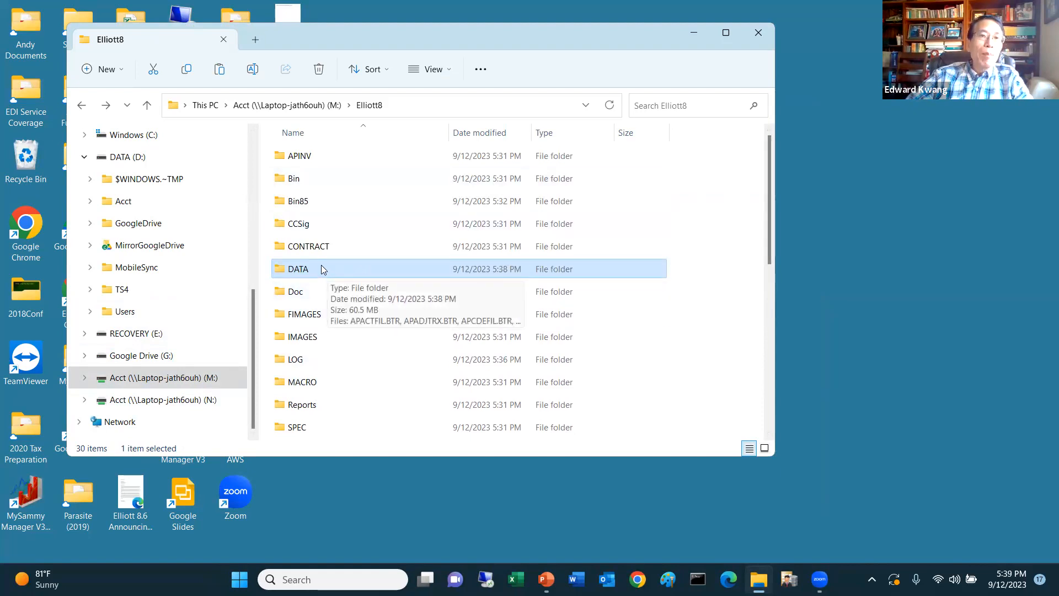
right_click(323, 269)
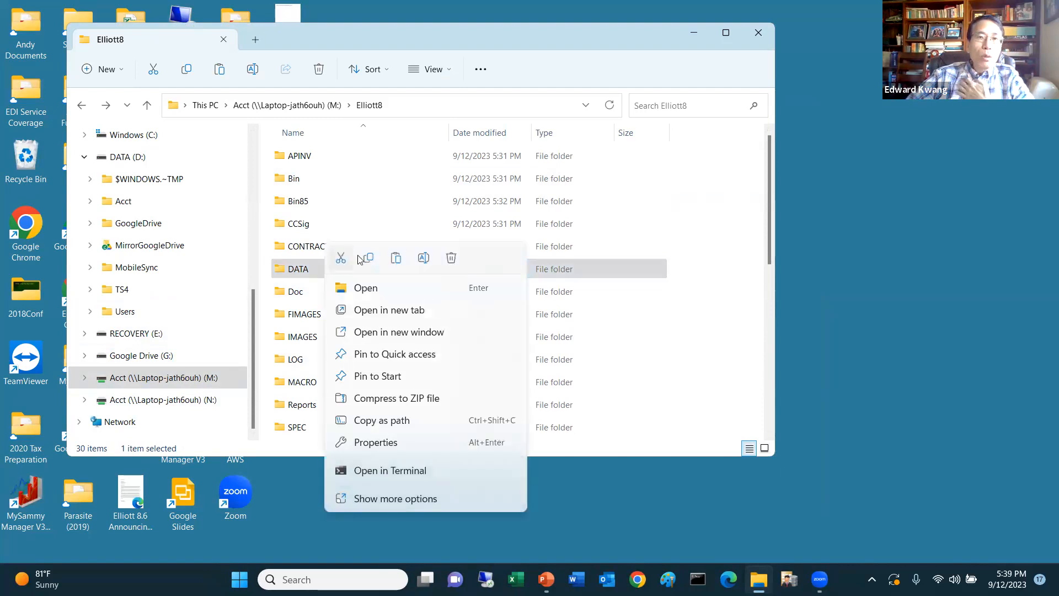
key("Escape")
right_click(723, 362)
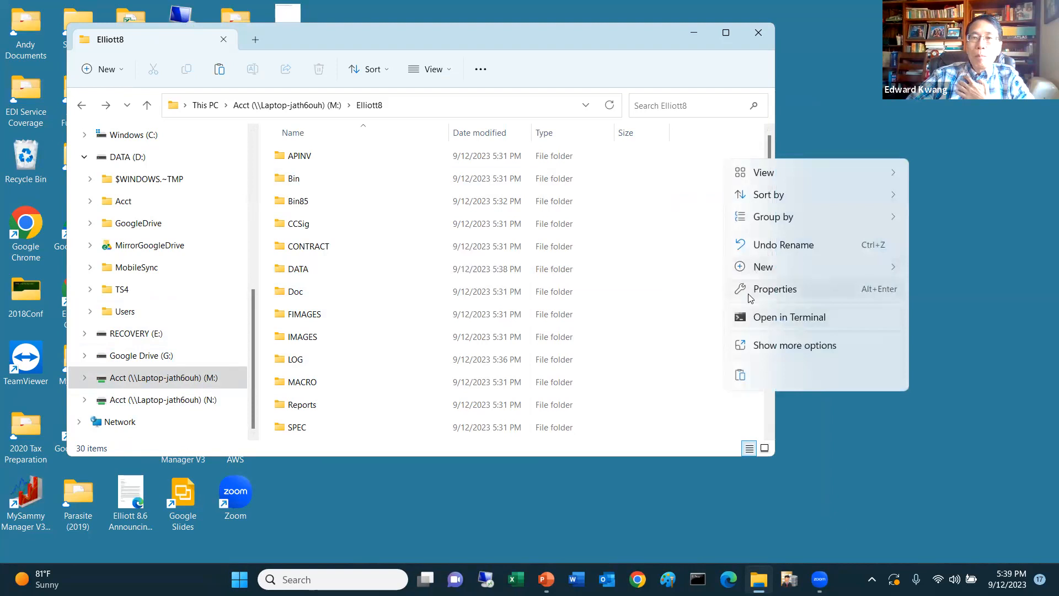
key("Escape")
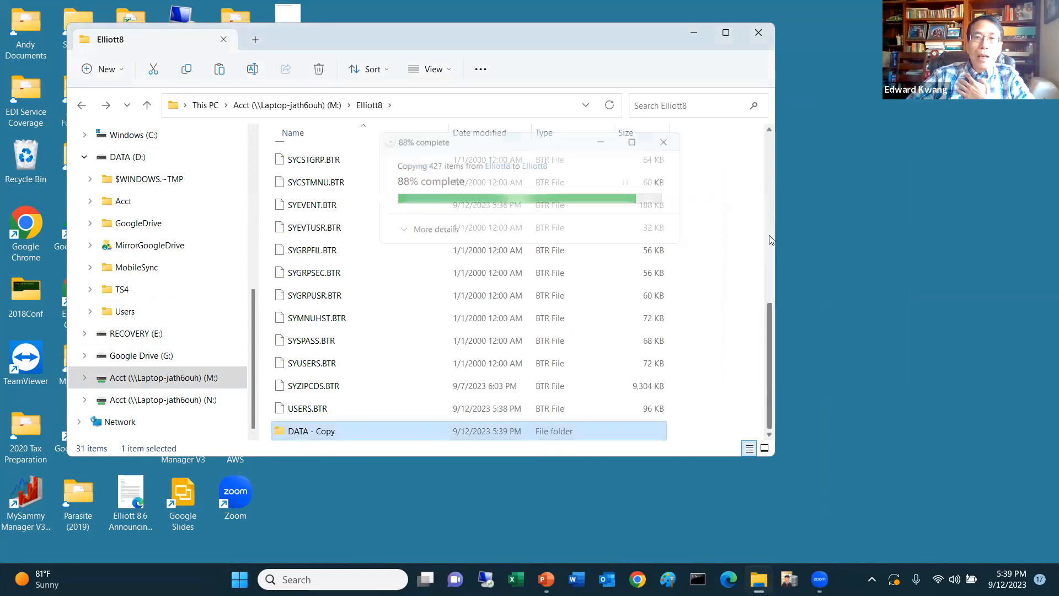
Rename the copied DATA folder as DATA_99
left_click(346, 428)
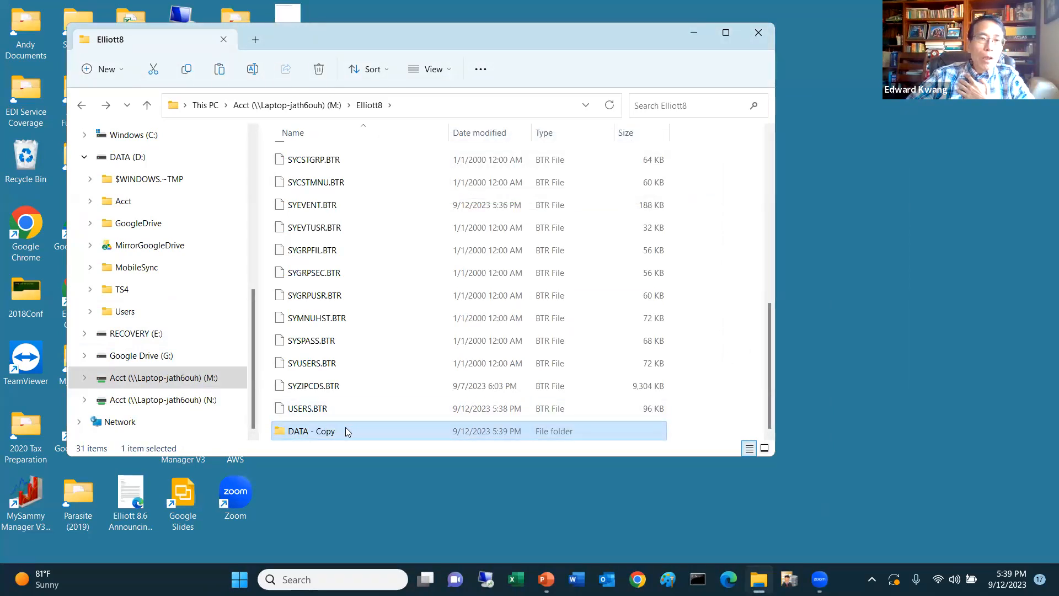
key("End")
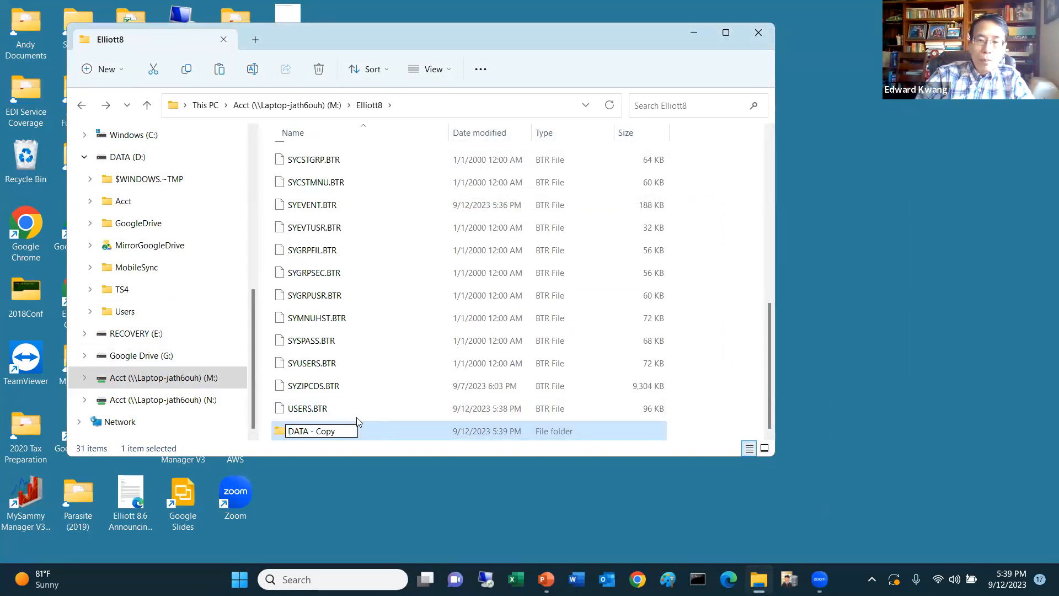
key("BackSpace")
key("BackSpace")
key("BackSpace")
key("BackSpace")
key("BackSpace")
key("BackSpace")
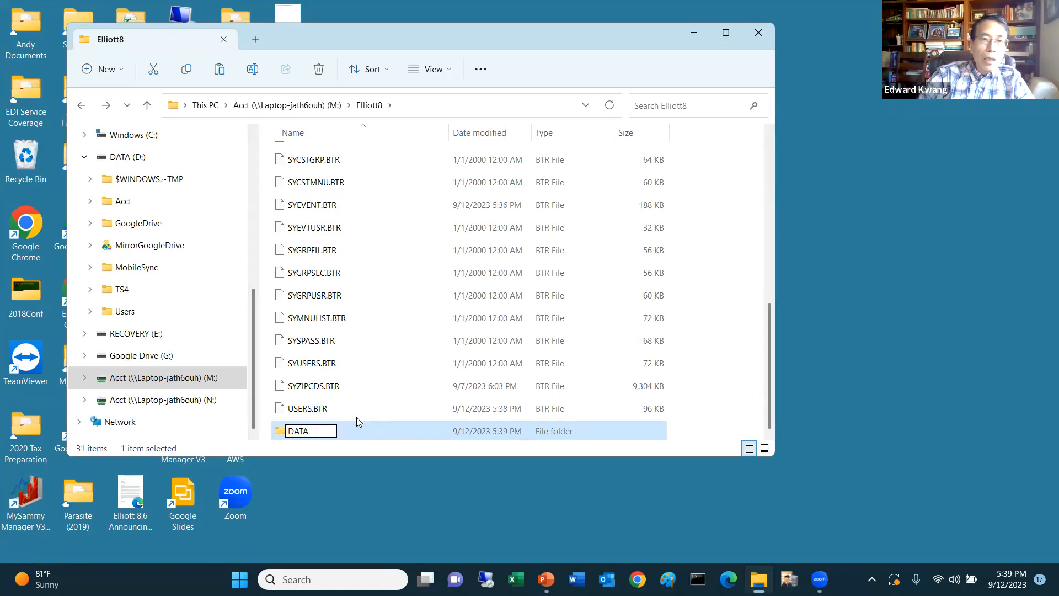
key("BackSpace")
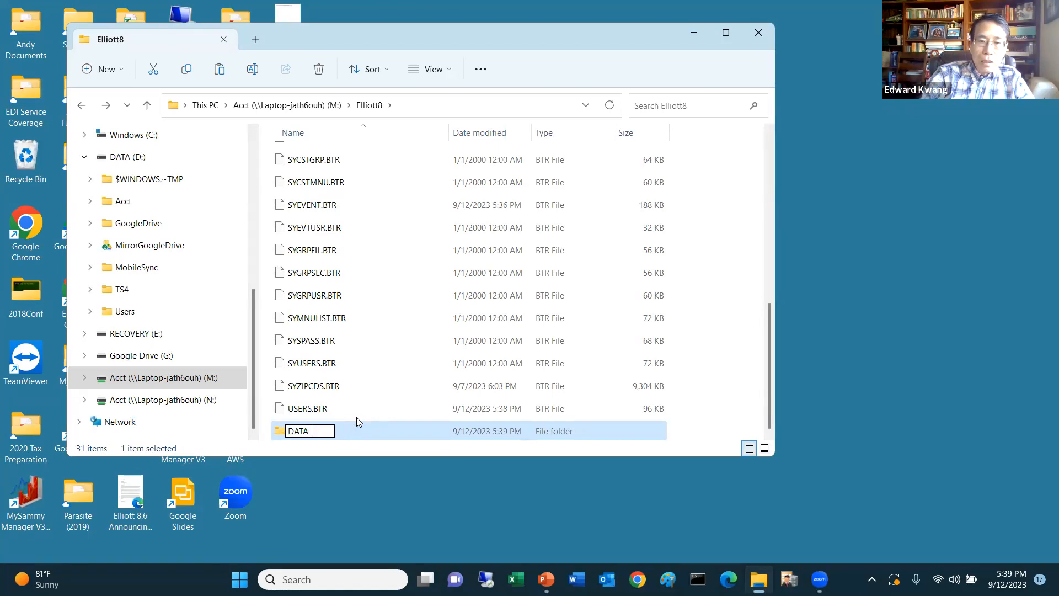
type("_99")
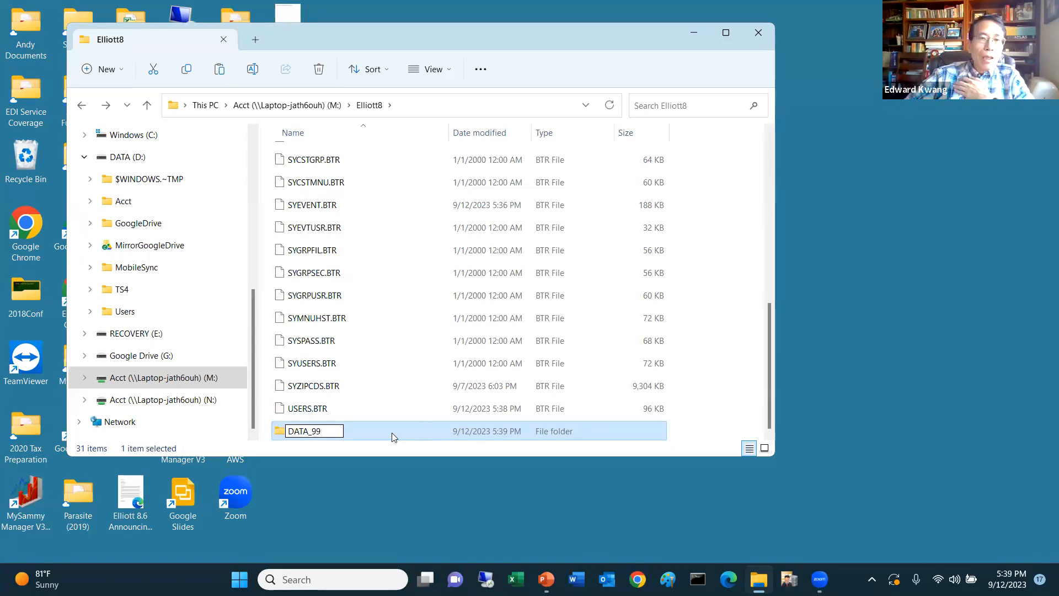
key("Return")
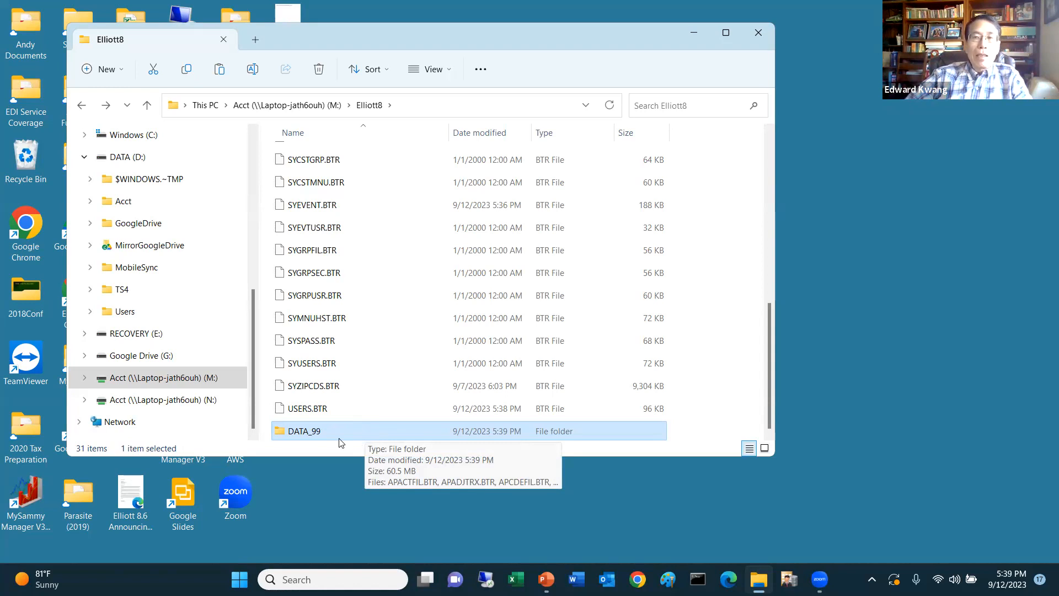
Close File Explorer, log in to Elliott 8.5 again, and select company 99:Elliott Demonstration Company
left_click(758, 33)
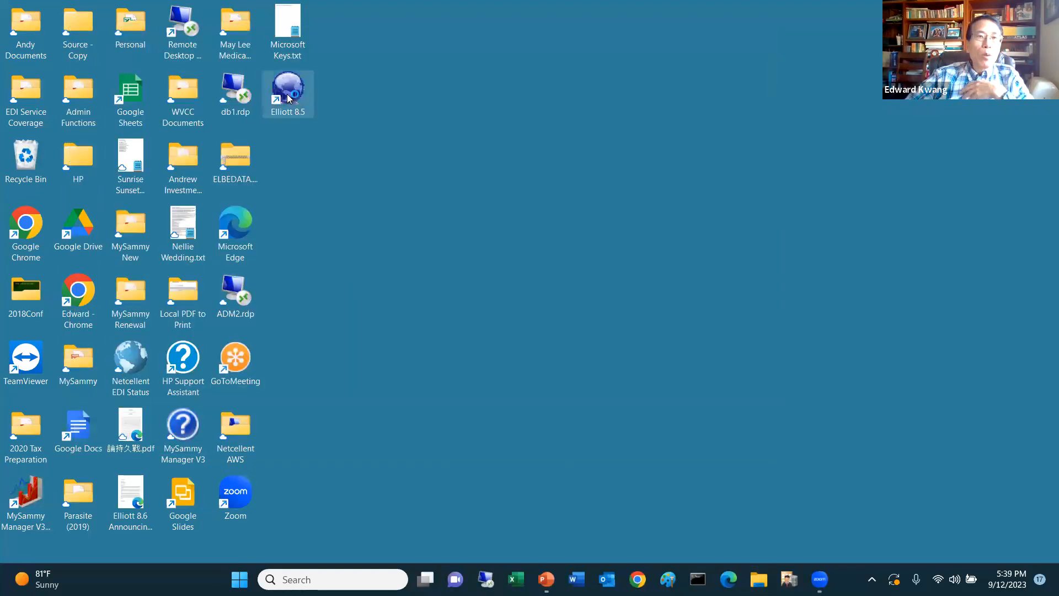
double_click(288, 97)
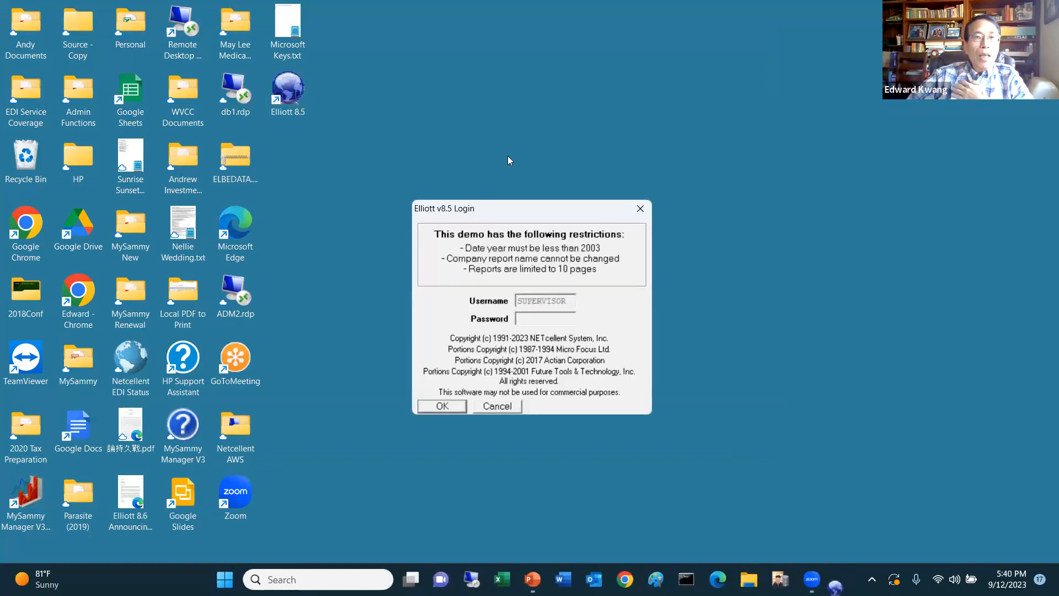
left_click(447, 407)
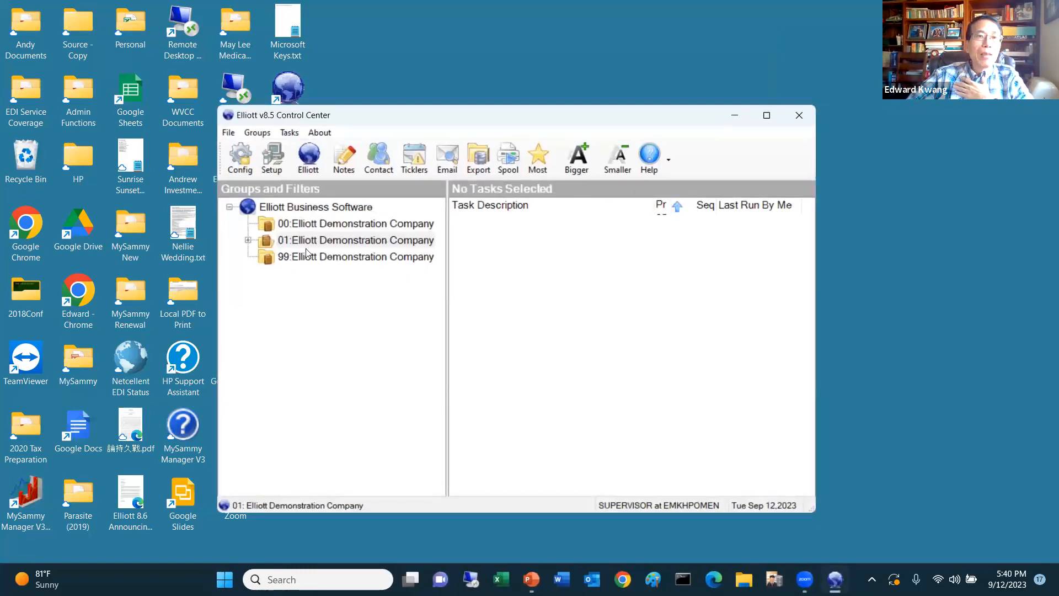
left_click(268, 263)
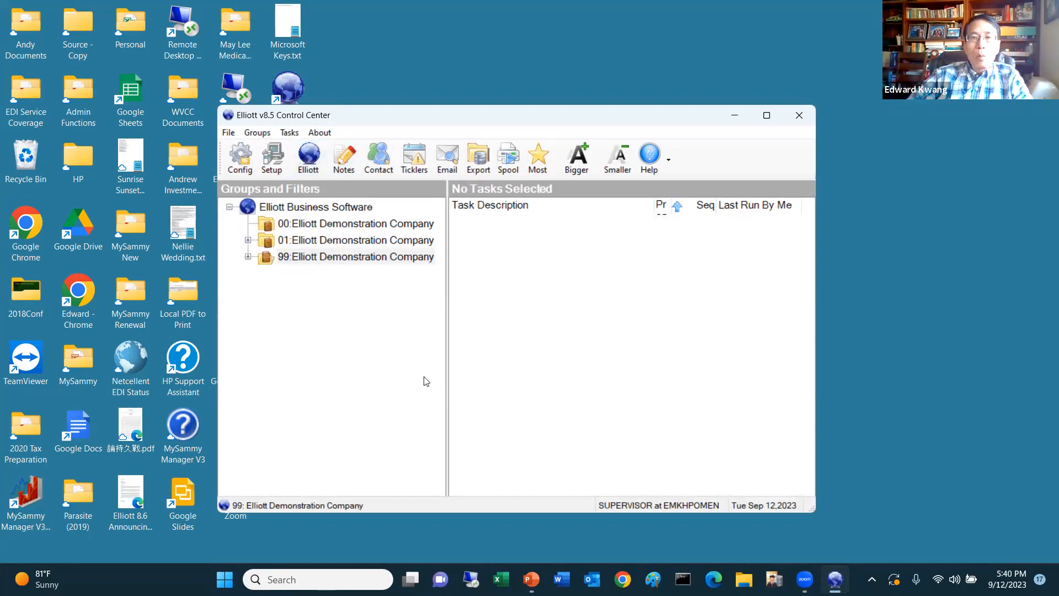
Close the Elliott Control Center and open the Bin85 folder inside Elliott8 on the M: drive in File Explorer
left_click(800, 115)
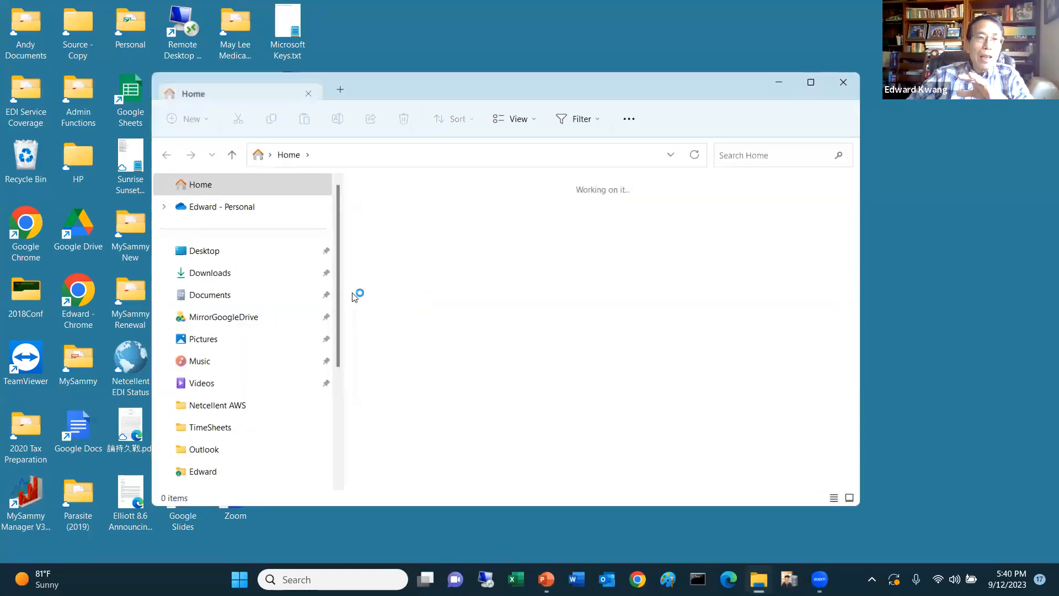
scroll(343, 462, "down", 1)
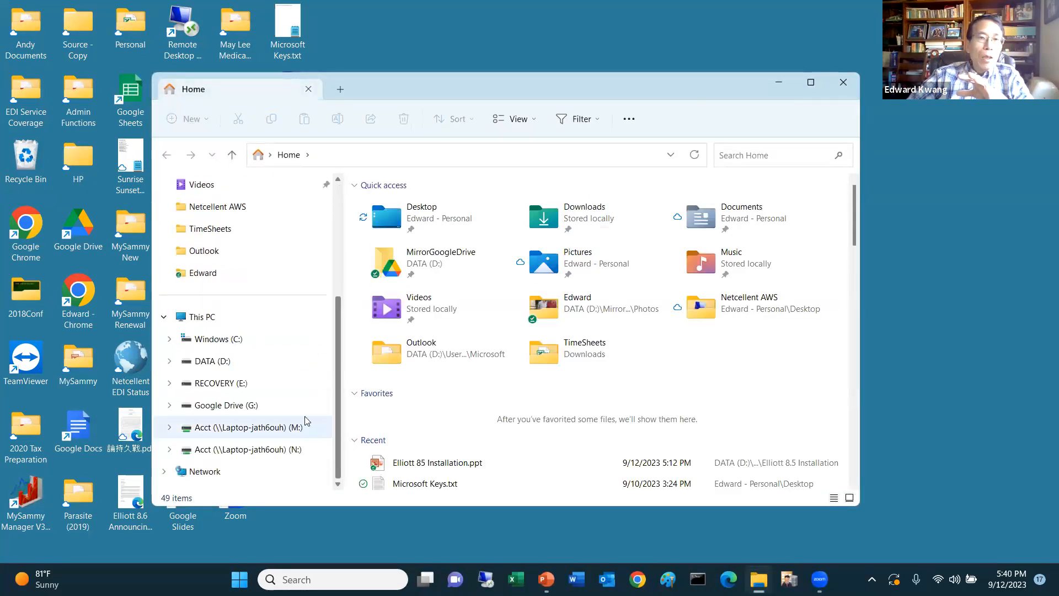
left_click(276, 428)
double_click(367, 207)
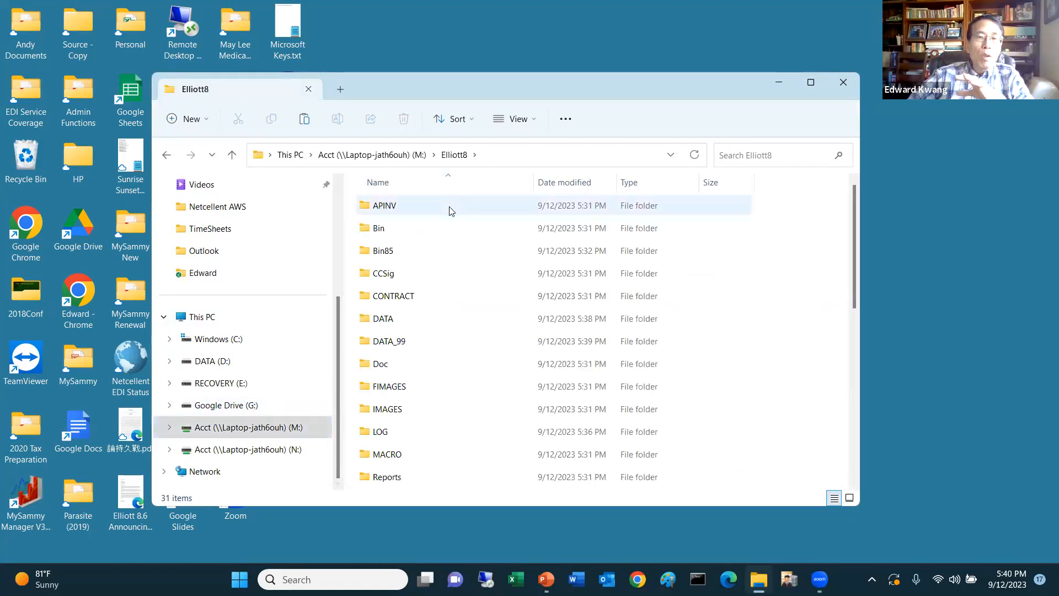
left_click(388, 252)
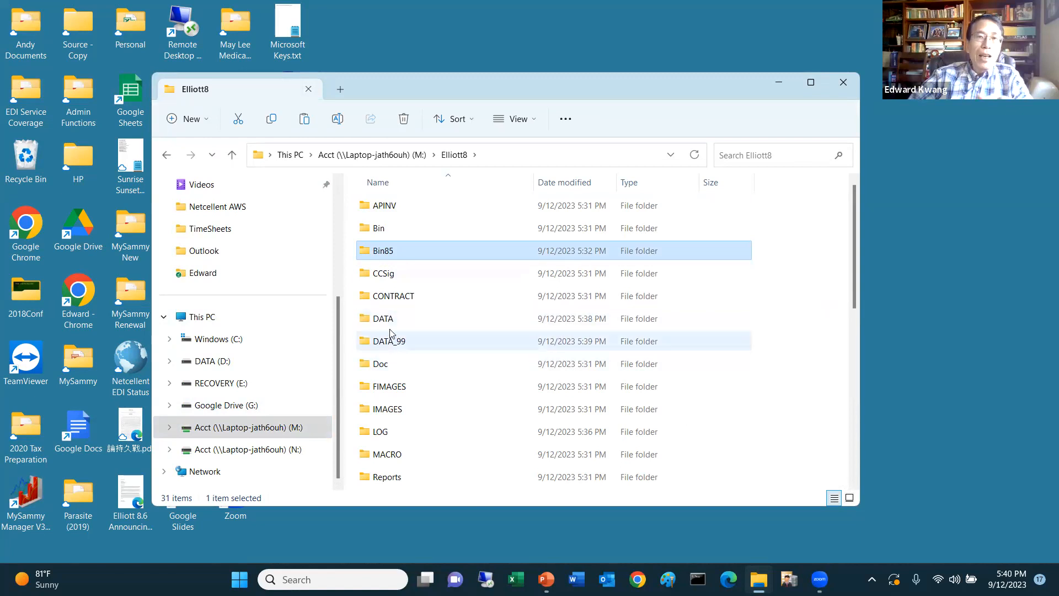
mouse_move(393, 253)
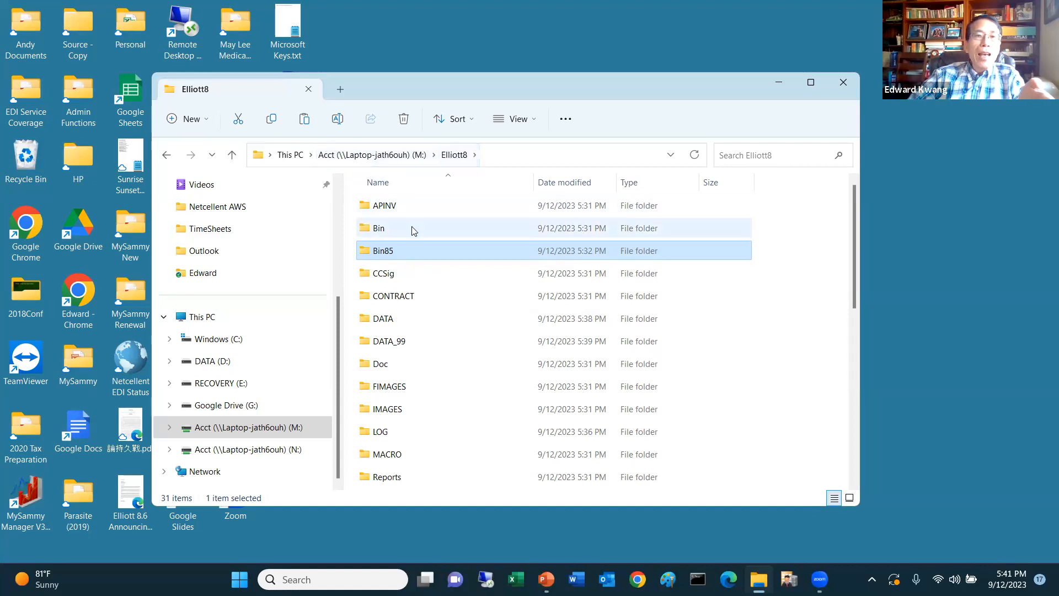
double_click(394, 254)
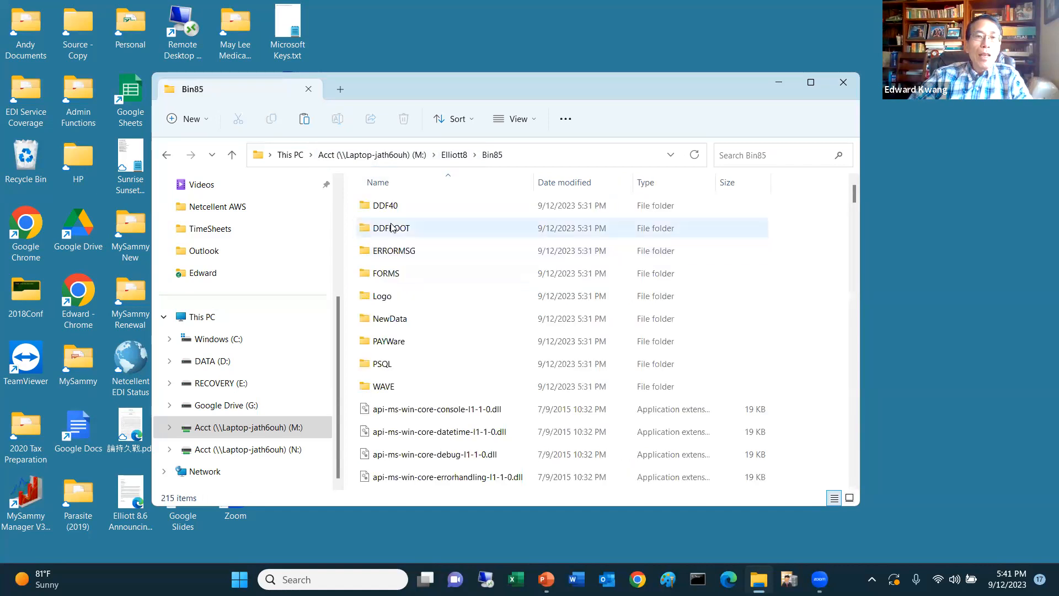
Locate EL850.CFG and EL850.EXE in the Bin85 folder, and close File Explorer
left_click(402, 411)
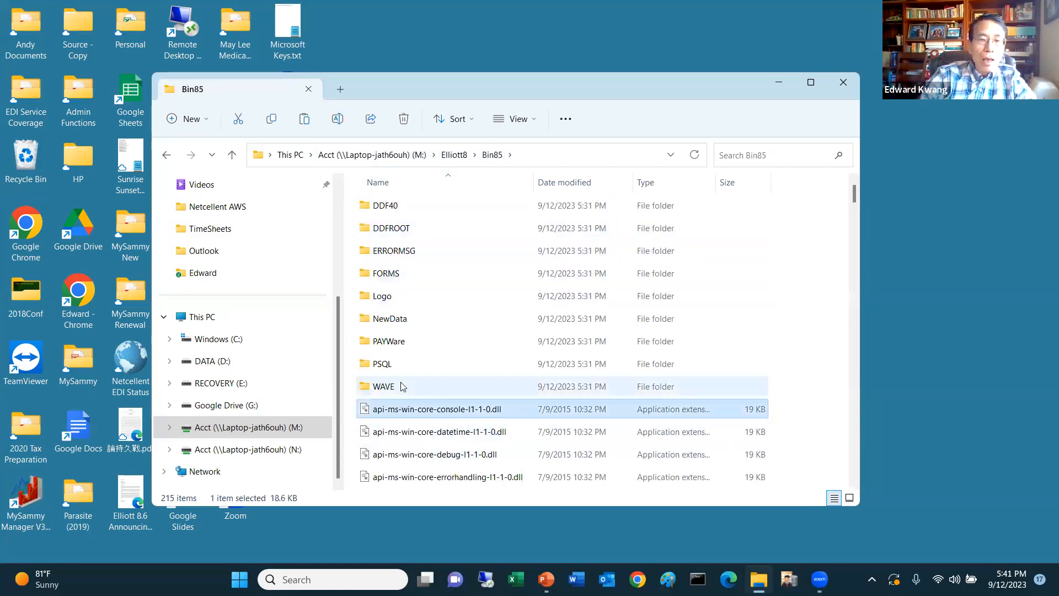
key("e")
key("5")
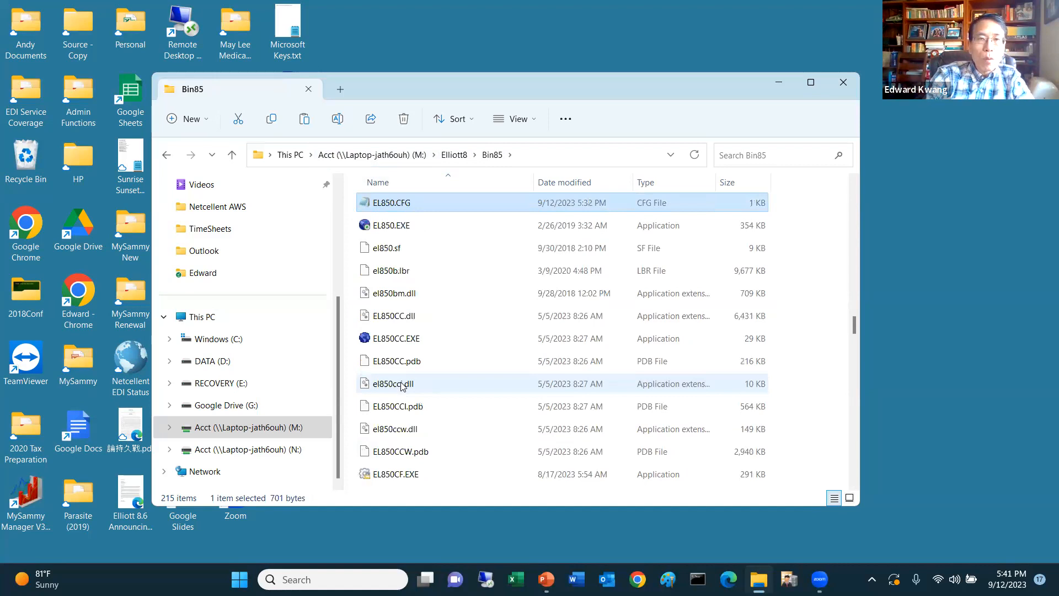
left_click(388, 228)
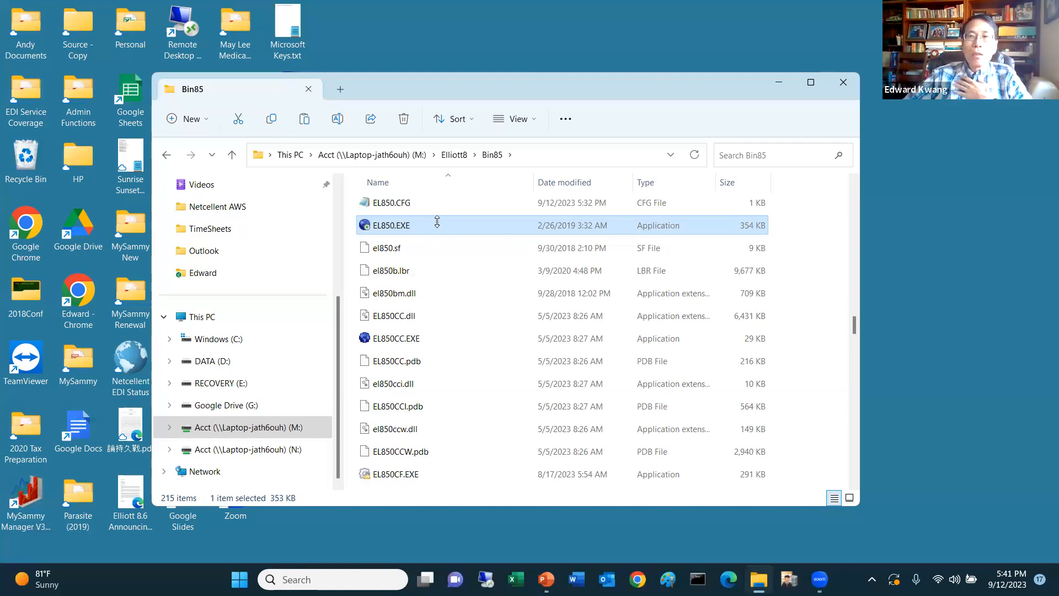
left_click(848, 82)
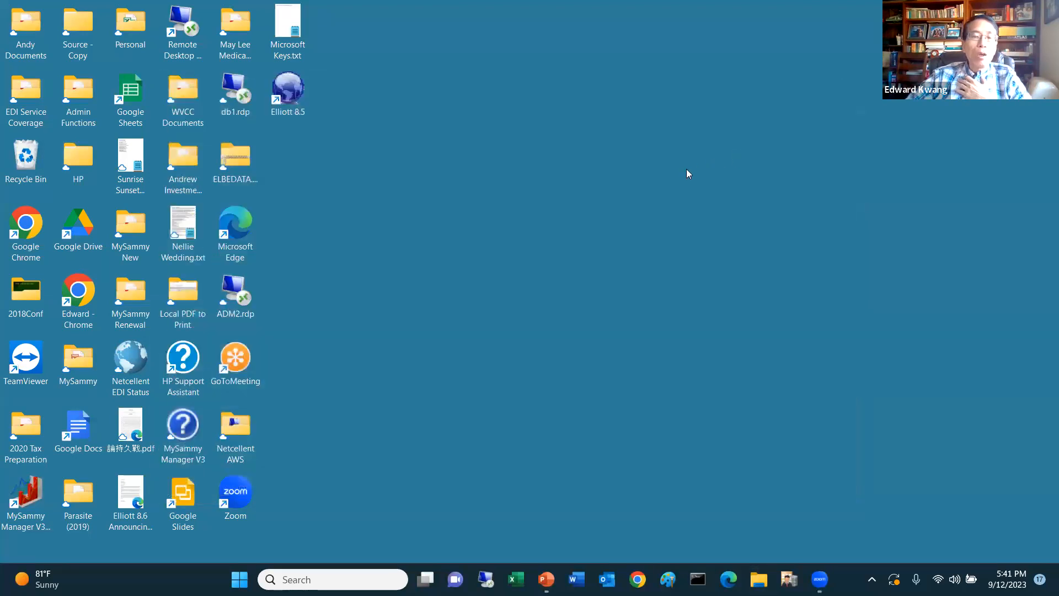
left_click(288, 97)
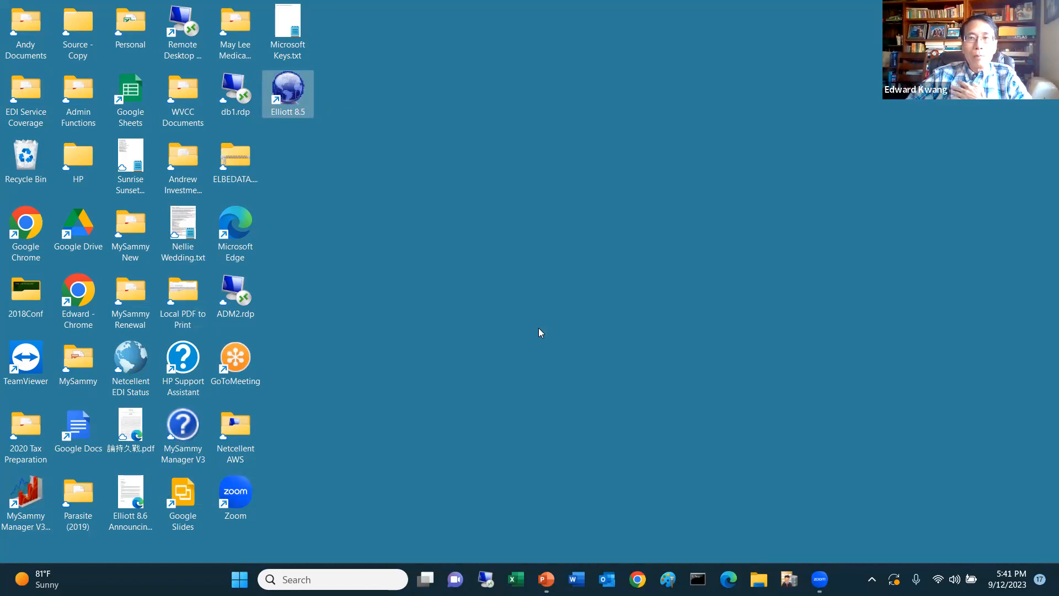
left_click(672, 38)
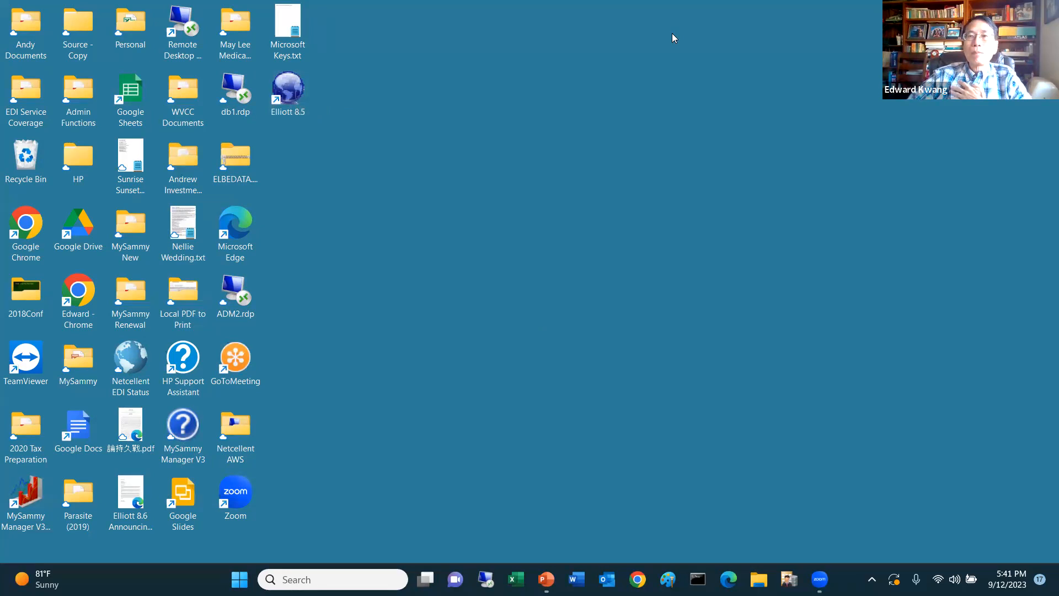